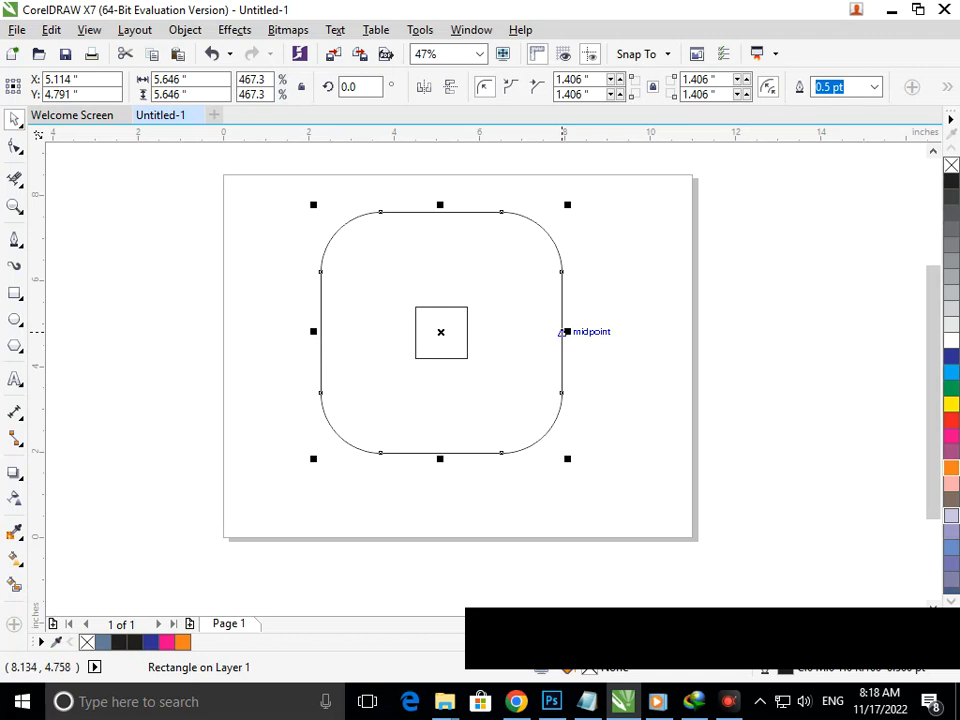
Step: Duplicate the large rounded square horizontally, aligning the copy's right edge with the right edge of the small square
drag(561, 332, 467, 332)
right_click(467, 332)
click(411, 508)
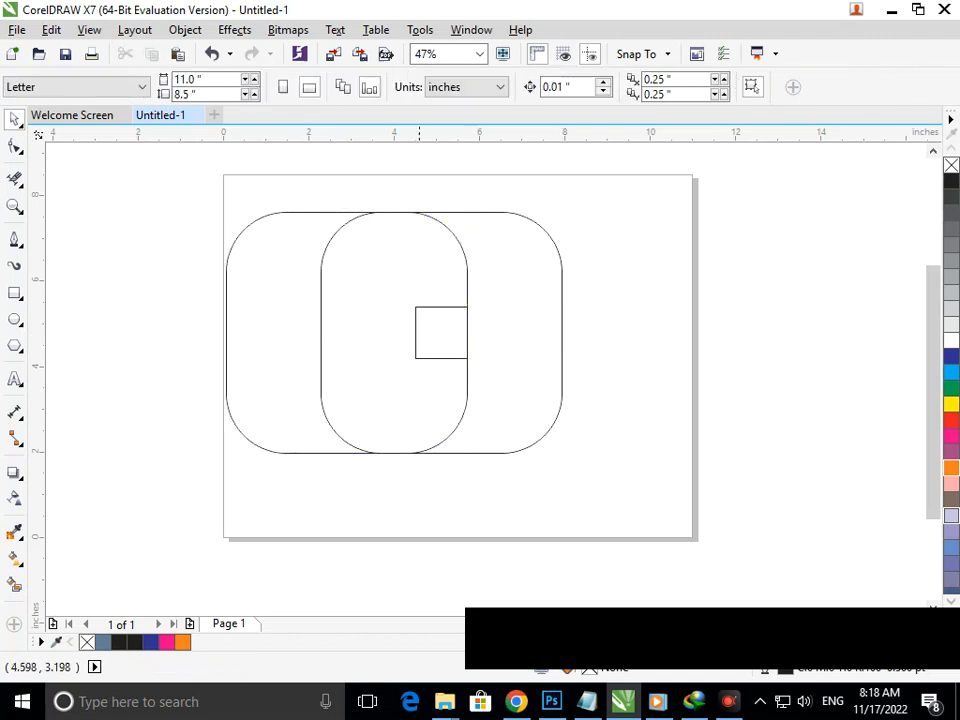
Step: Draw two horizontal Pen lines from the small square's upper-left and lower-left corners, extending past the outer rounded square's right edge
click(14, 238)
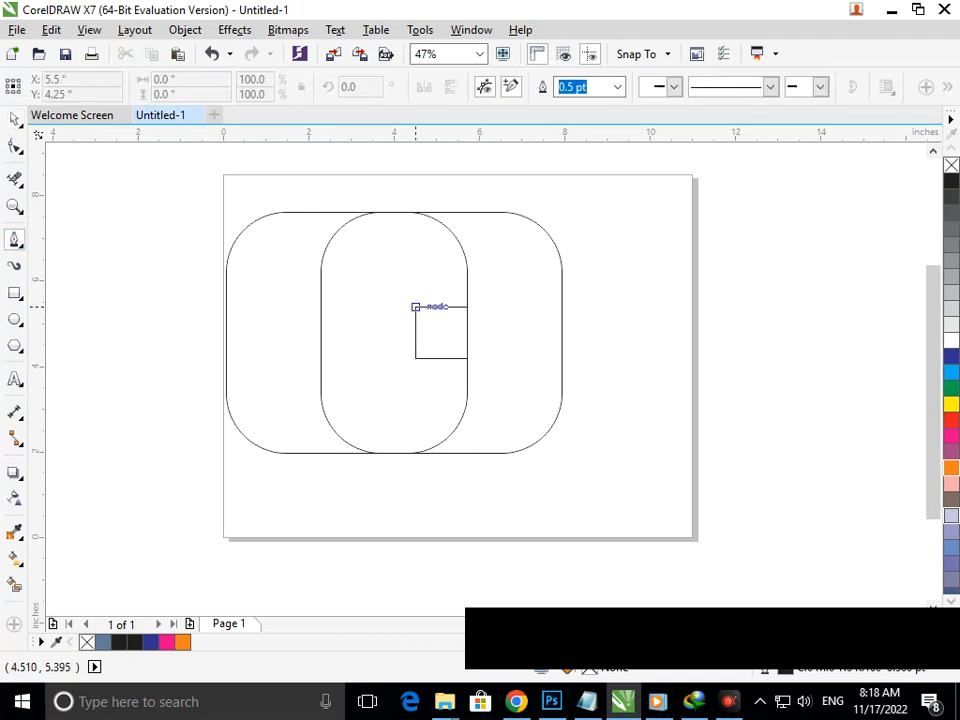
click(416, 306)
double_click(587, 306)
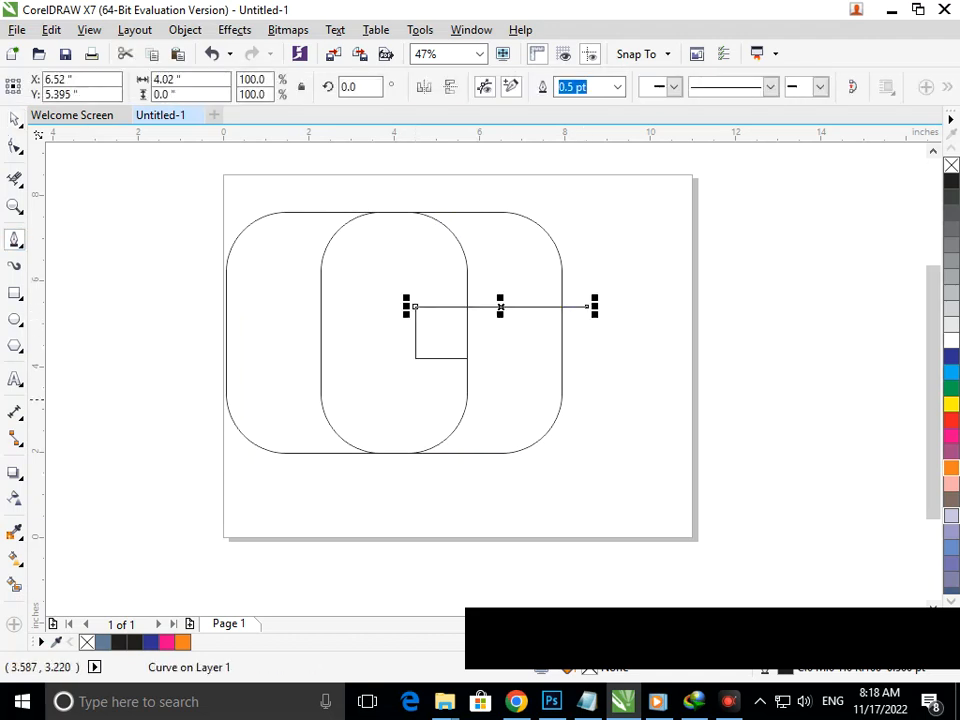
click(416, 357)
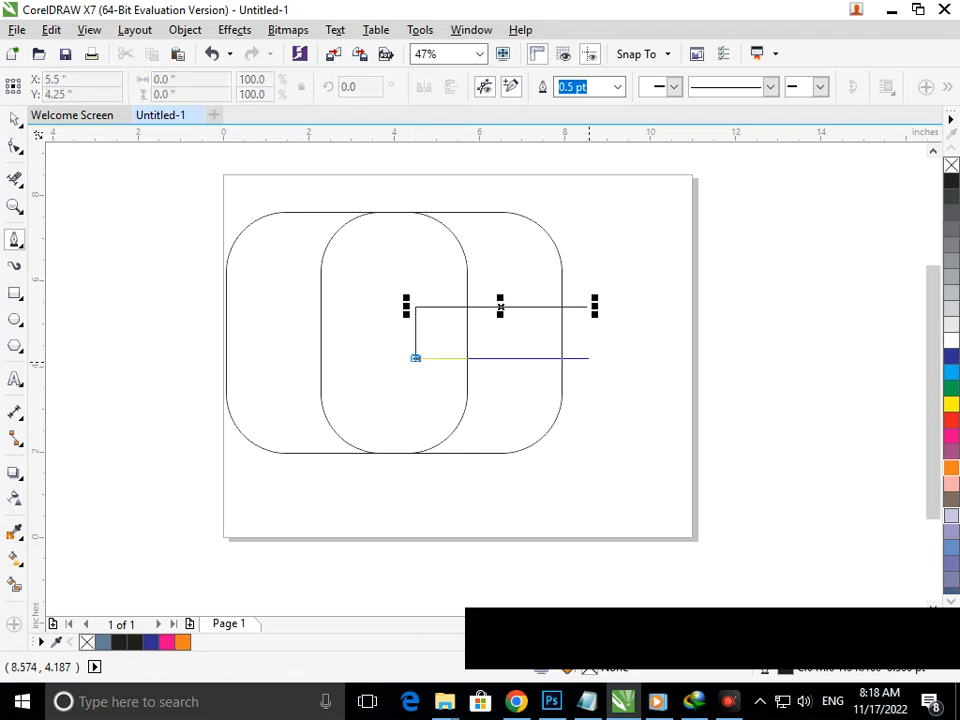
double_click(594, 357)
Step: Remove the surplus segments with Virtual Segment Delete, keeping only the small square and the curved upper-right band beside it
click(14, 179)
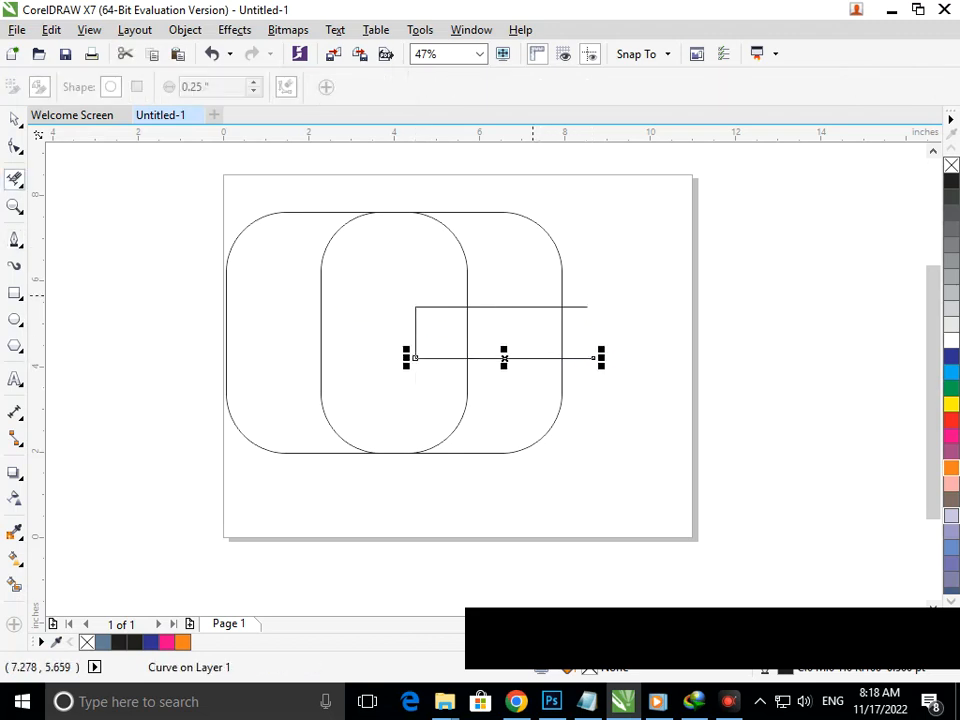
click(519, 306)
drag(445, 387, 581, 432)
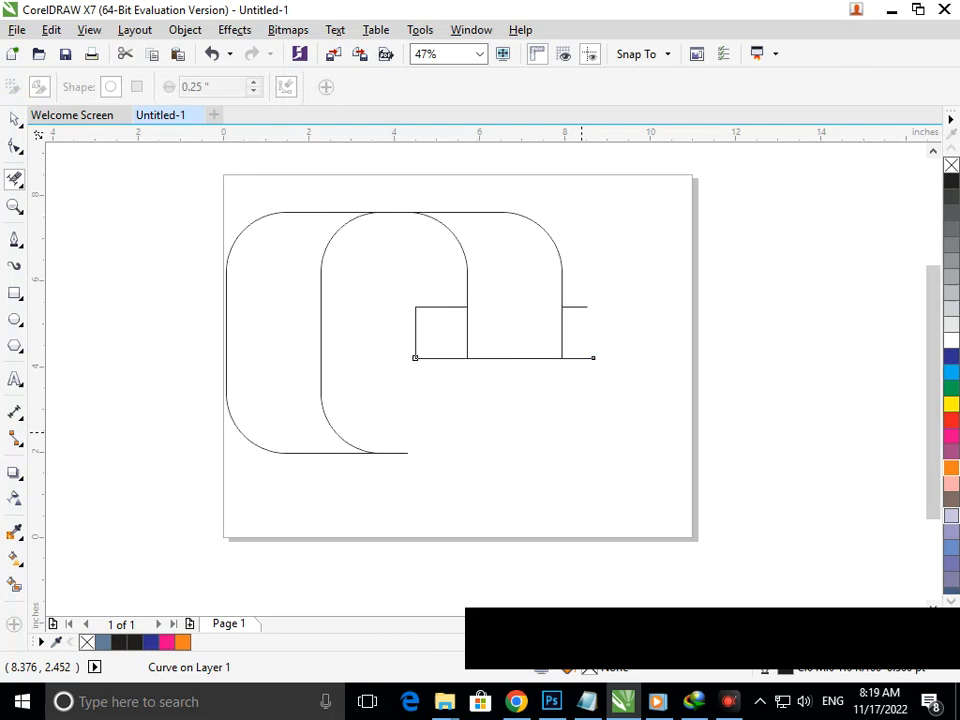
drag(587, 282, 545, 403)
drag(388, 257, 355, 195)
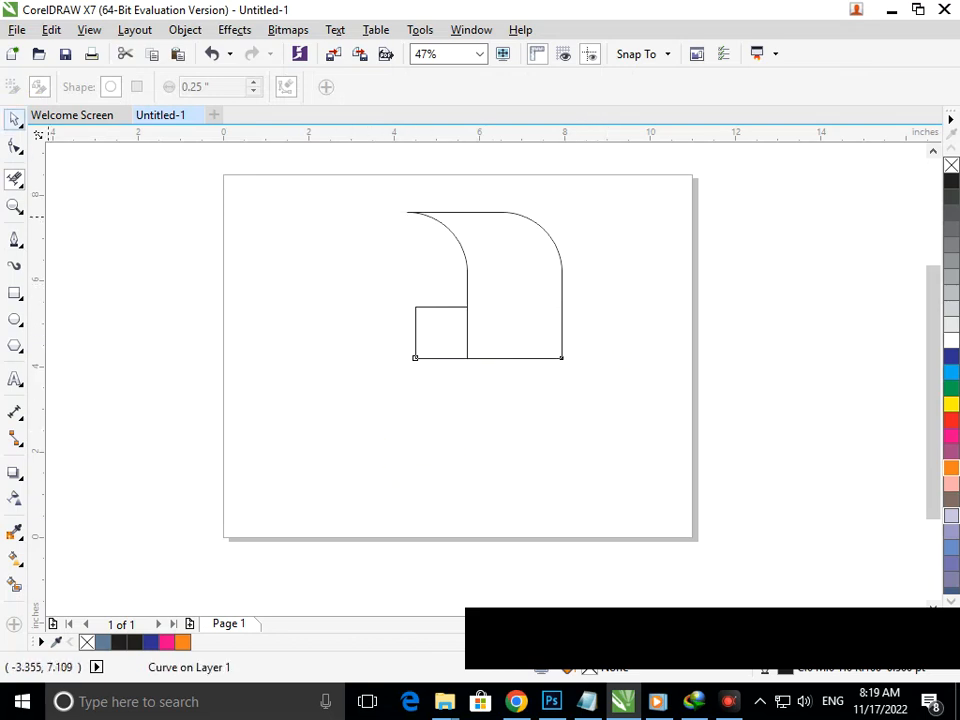
Step: Group all remaining curves and move the group's rotation centre to the small square's lower-left corner
click(15, 118)
drag(343, 167, 620, 370)
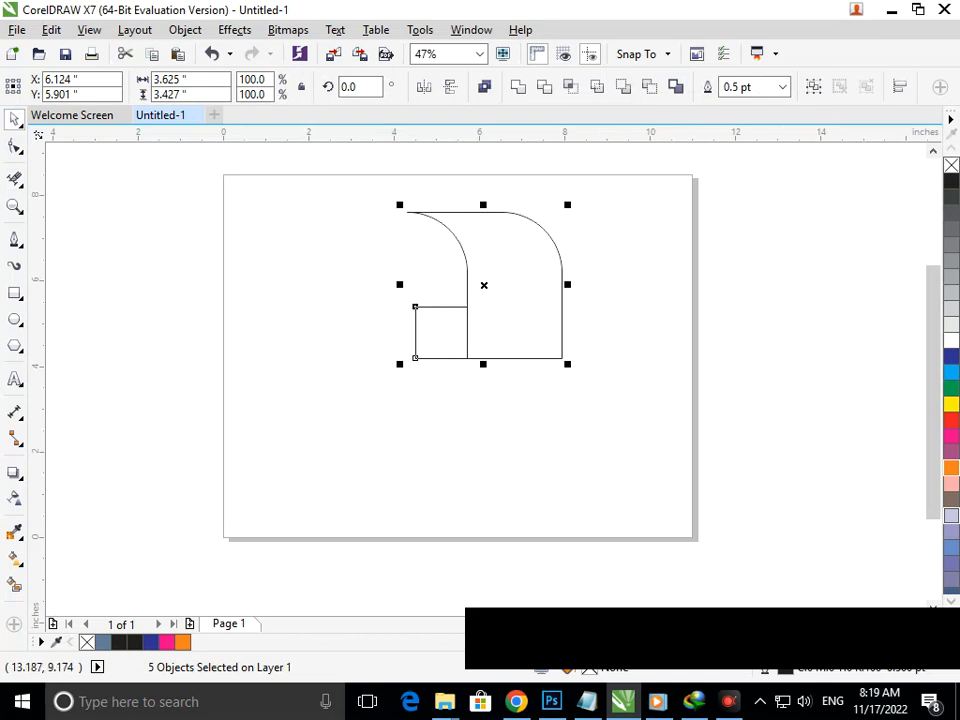
key(ctrl+g)
click(484, 285)
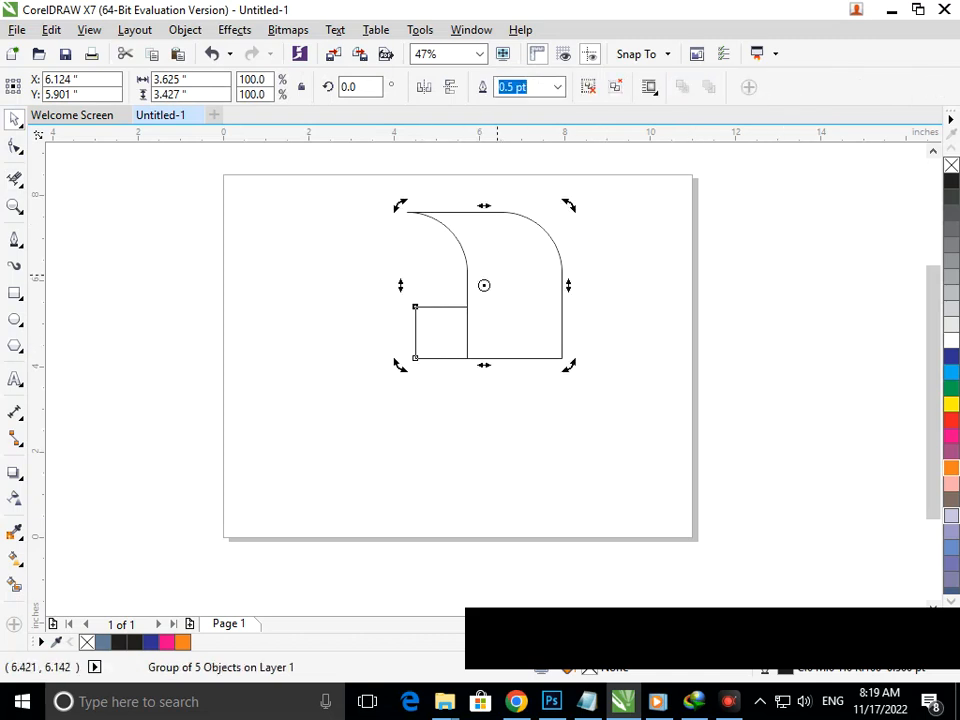
drag(484, 285, 415, 358)
Step: Try to rotate the group 90 degrees counterclockwise around the relocated pivot
drag(405, 210, 255, 388)
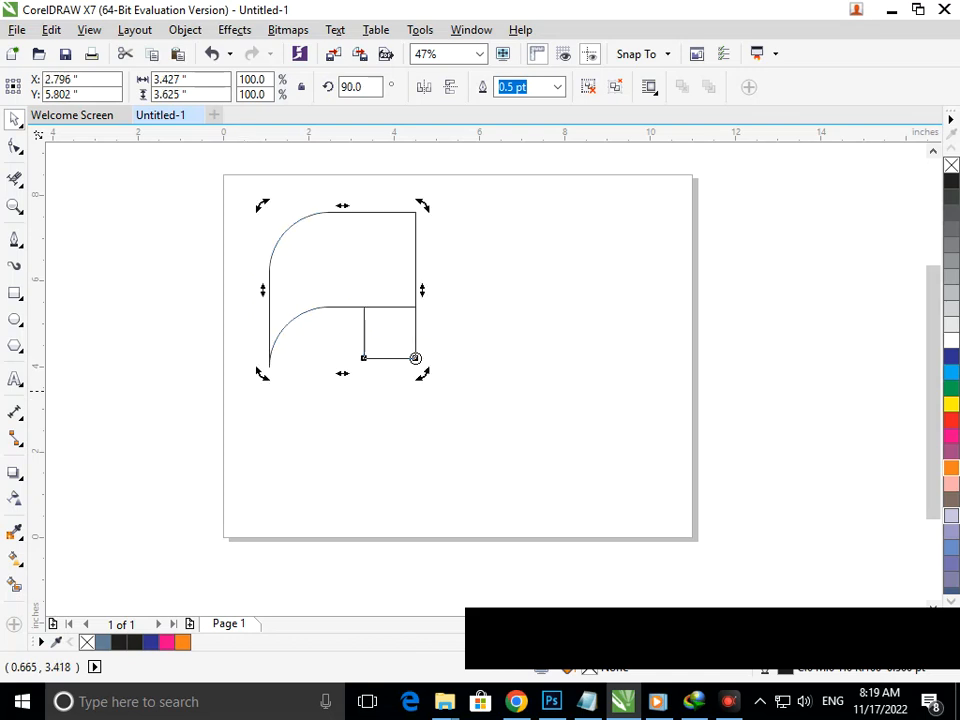
key(ctrl+z)
Step: Add a horizontal guideline along the group's top edge and make three copies rotated successively by about 89.8 degrees around the pivot
drag(407, 134, 411, 211)
click(473, 283)
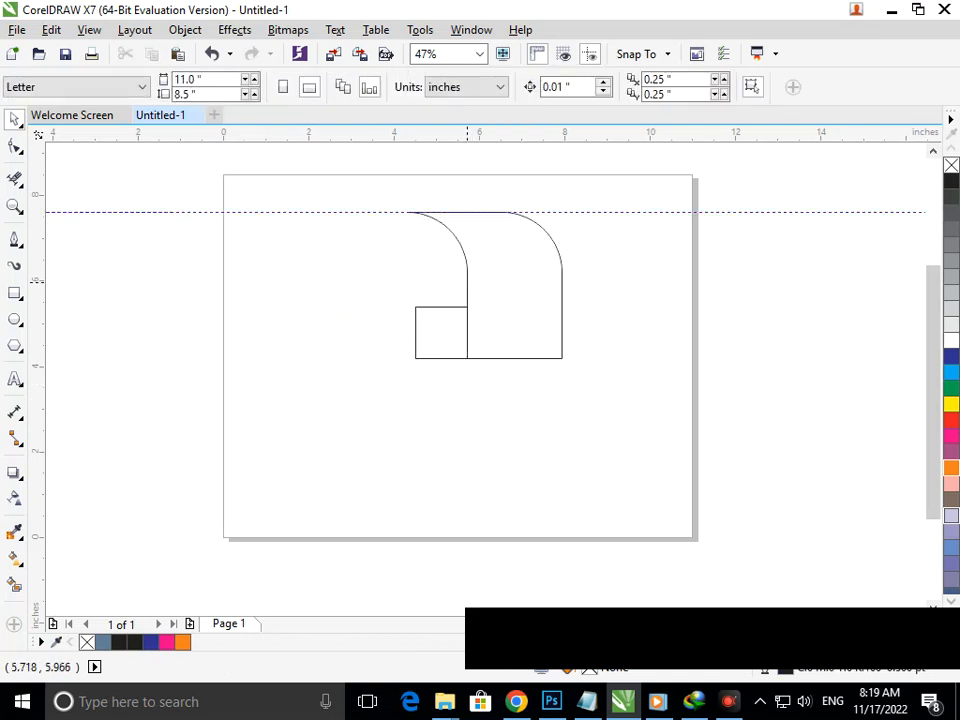
click(467, 283)
click(467, 283)
drag(400, 206, 217, 377)
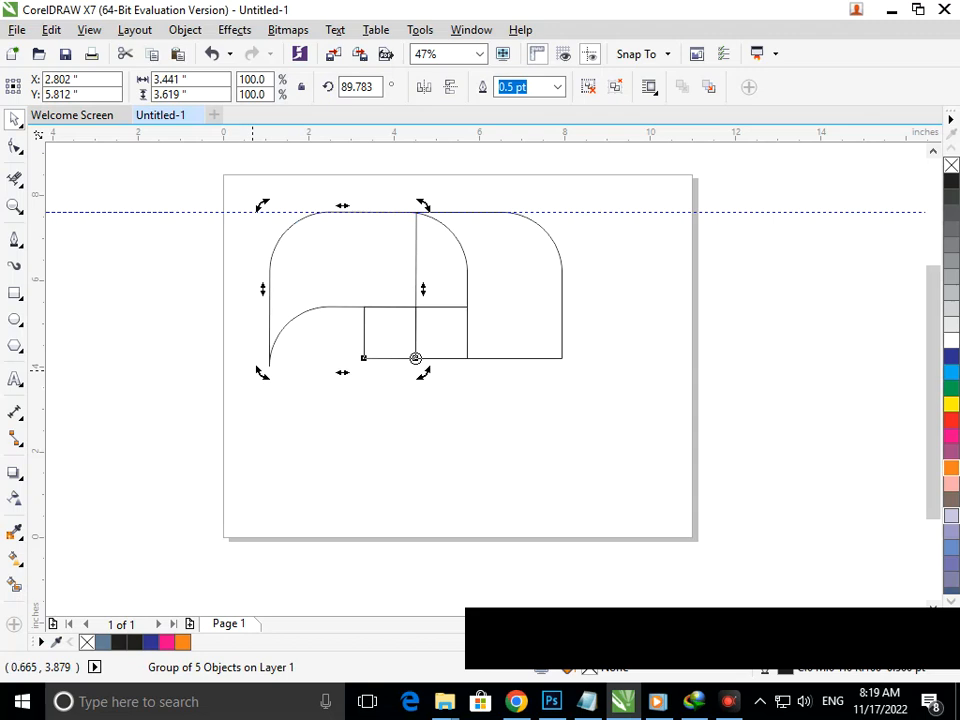
key(ctrl+r)
key(ctrl+r)
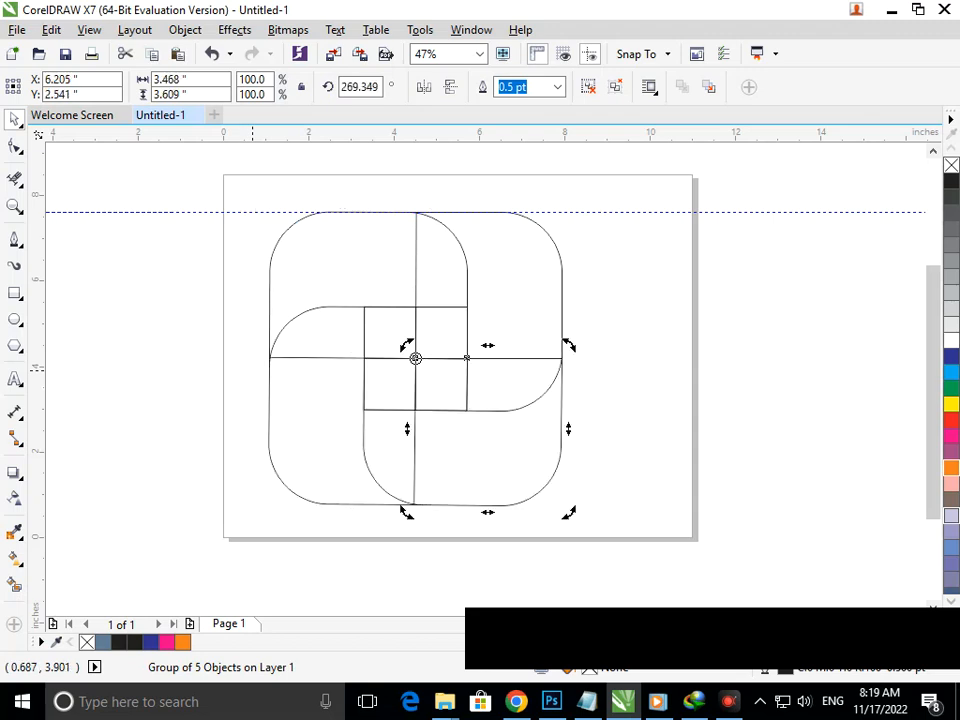
Step: Remove the guideline and delete the crossing lines inside the four bands and the centre square with Virtual Segment Delete
click(652, 345)
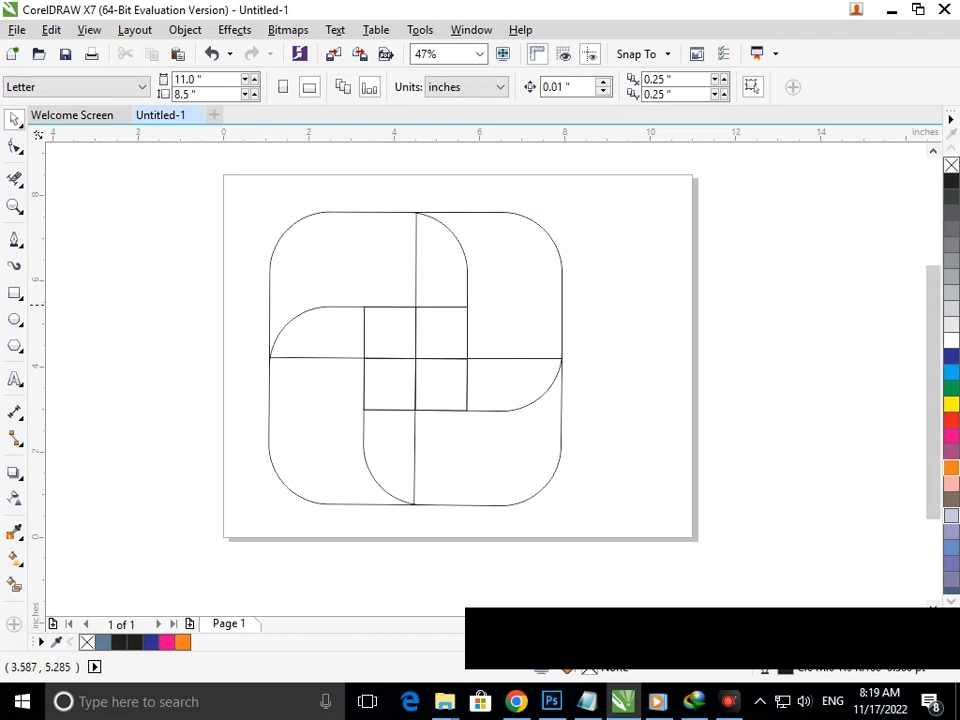
click(15, 178)
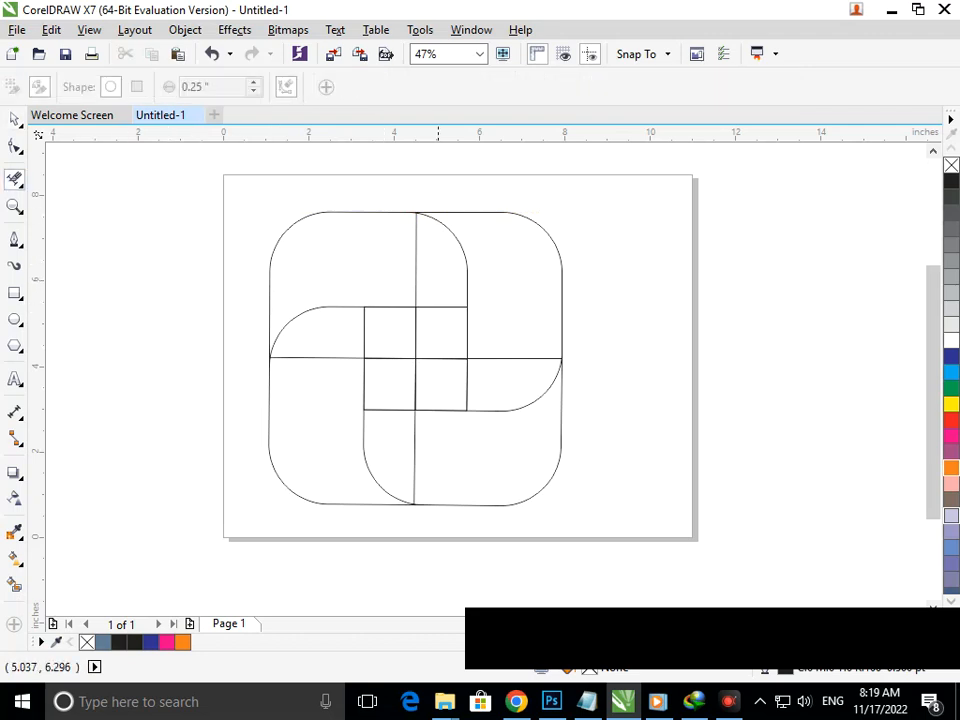
drag(428, 270, 429, 270)
drag(323, 340, 354, 366)
click(414, 452)
click(510, 360)
drag(392, 345, 421, 391)
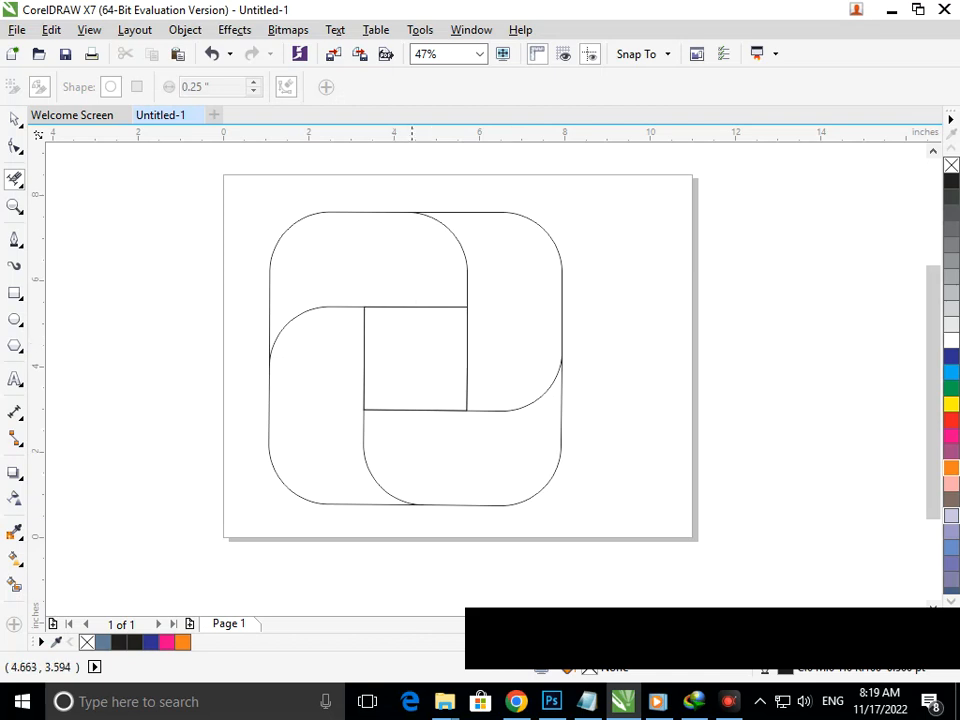
click(14, 584)
click(350, 393)
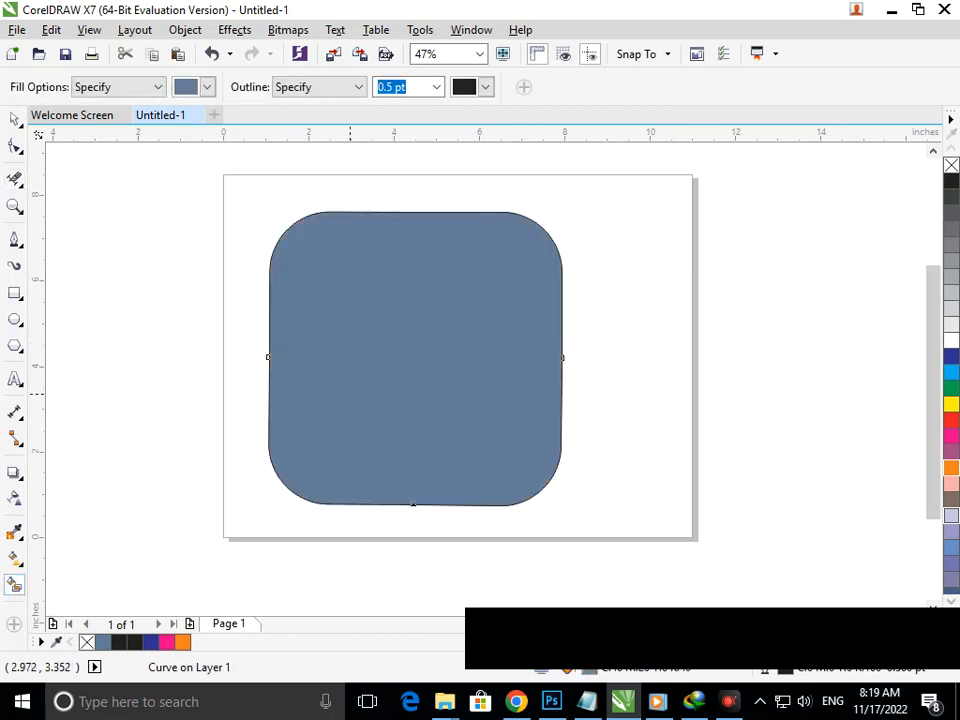
key(ctrl+z)
click(14, 119)
mouse_move(213, 182)
mouse_down()
mouse_move(570, 470)
mouse_move(600, 530)
mouse_up()
click(839, 87)
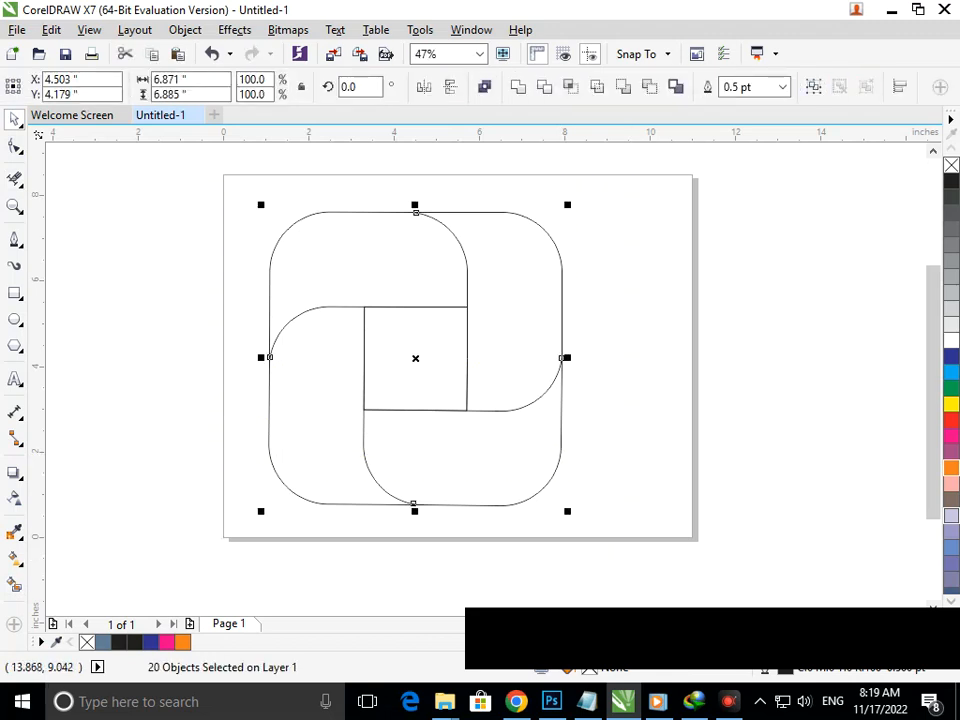
click(143, 484)
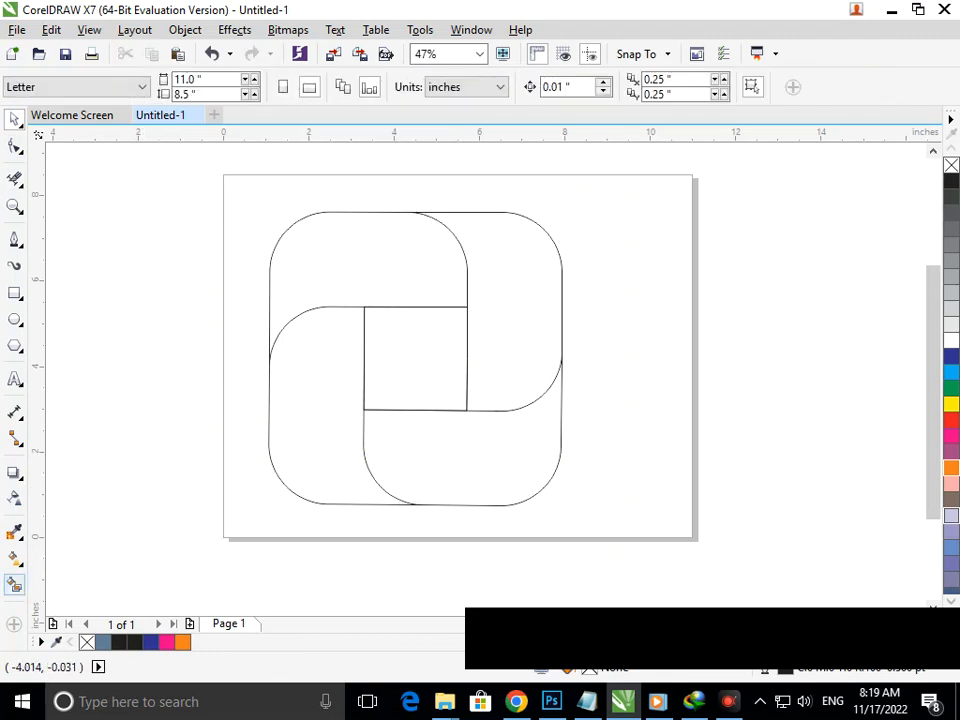
click(14, 584)
click(343, 281)
key(ctrl+z)
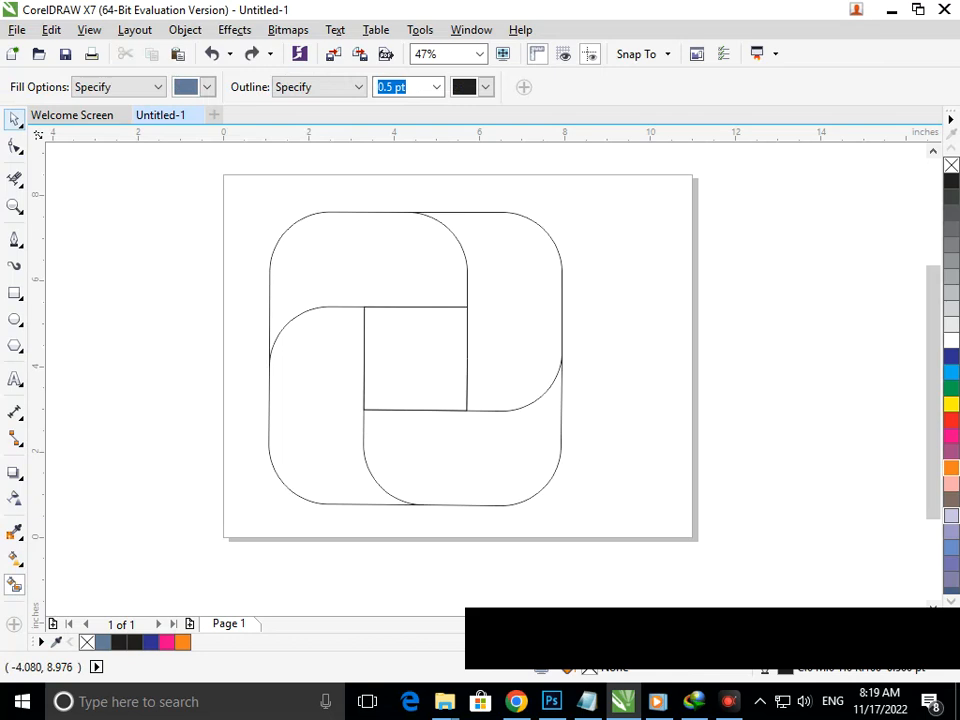
Step: Select the whole interlaced figure and convert its outlines to objects
click(14, 119)
drag(150, 188, 720, 576)
click(185, 29)
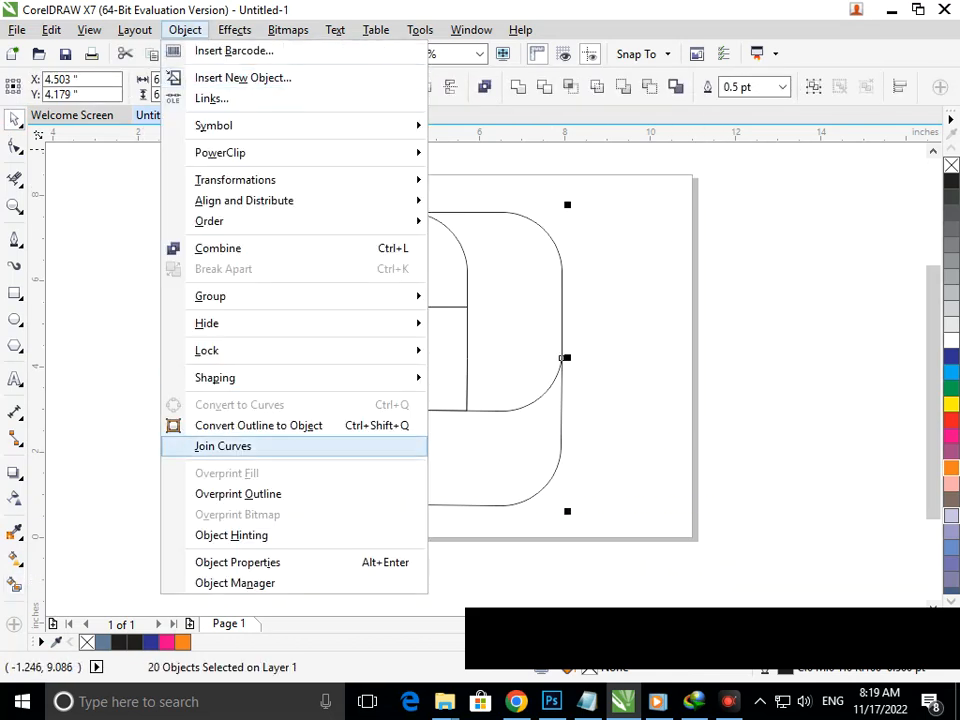
click(258, 425)
Step: Fill the top, right, bottom and left bands with slate blue using Smart Fill
click(14, 584)
click(362, 256)
click(500, 330)
click(460, 460)
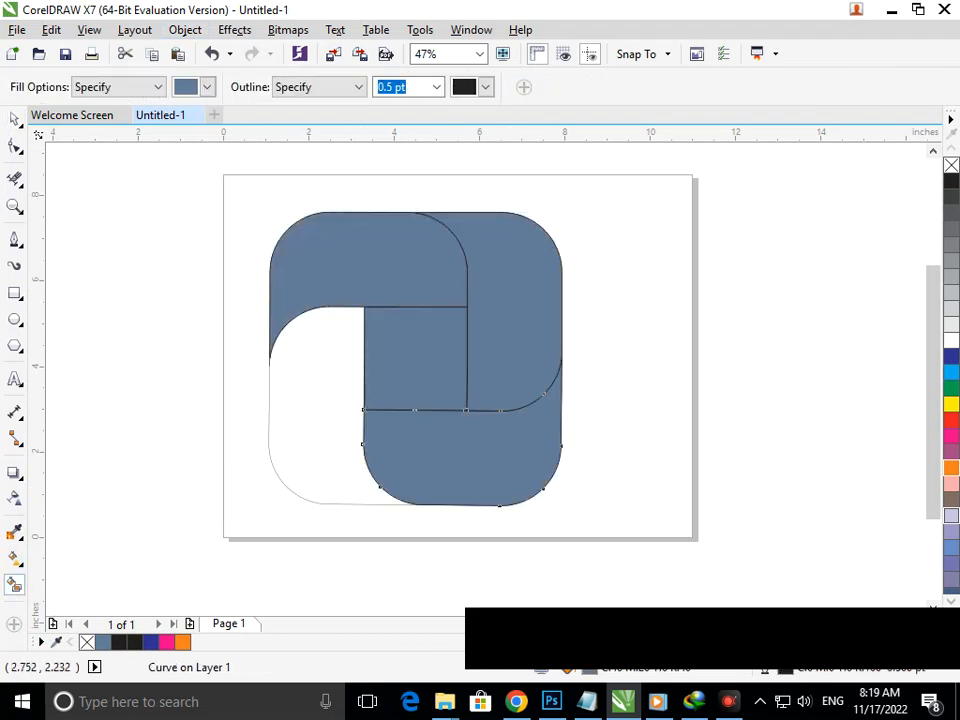
click(345, 430)
Step: Recolor the right band with the centre square and the top band dark blue
click(951, 355)
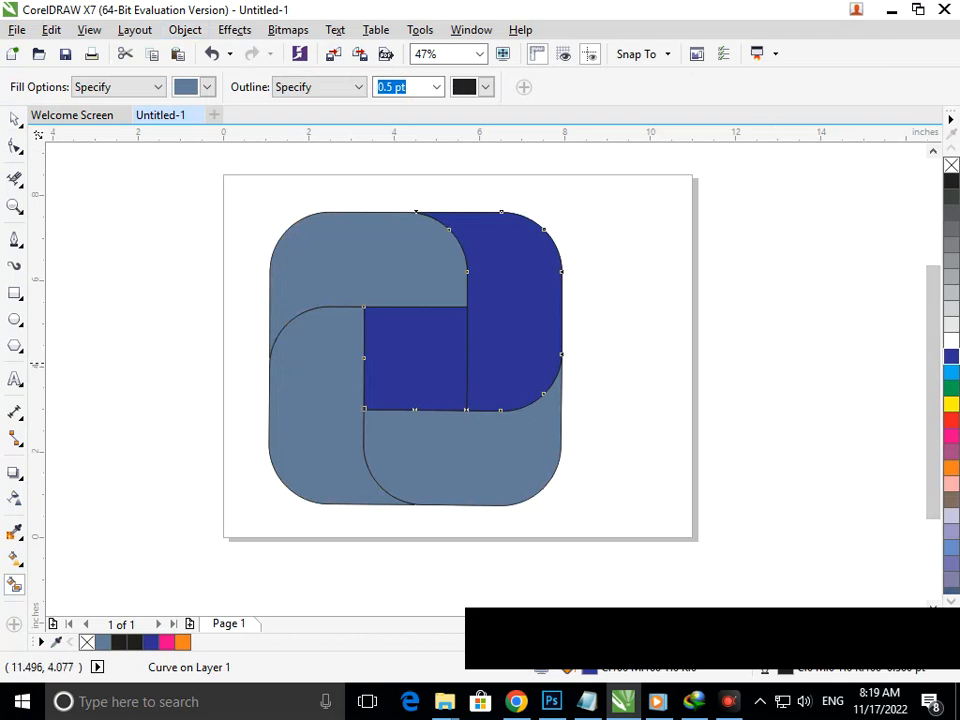
click(366, 272)
click(951, 355)
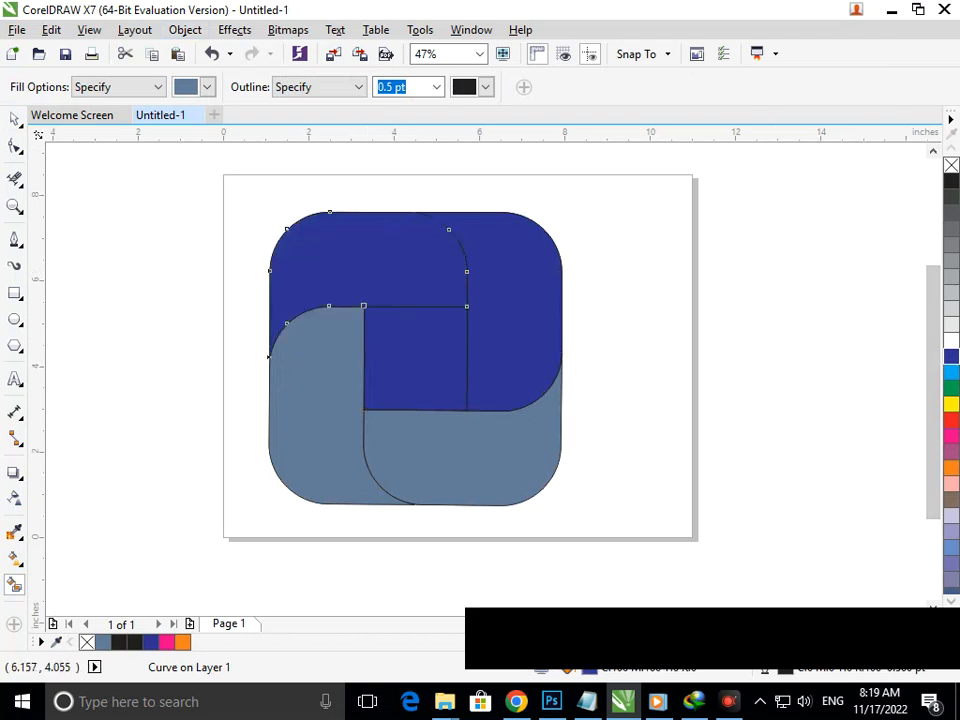
Step: Recolor the left band red, the bottom band orange, and the right band with the centre square light blue
click(326, 402)
click(951, 419)
click(495, 447)
click(951, 467)
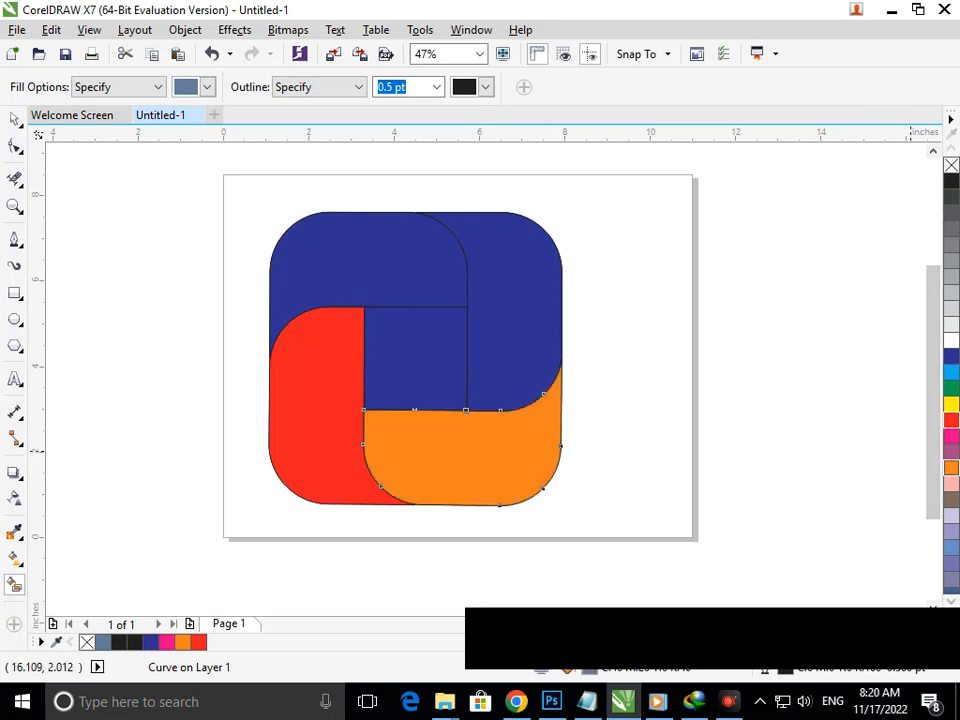
click(520, 343)
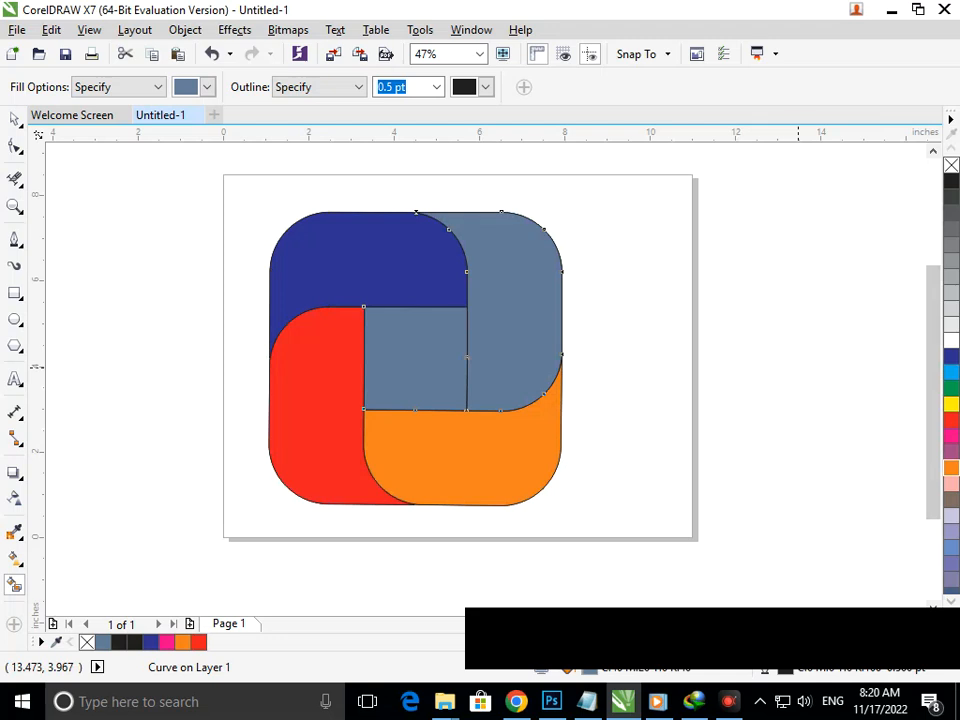
click(951, 371)
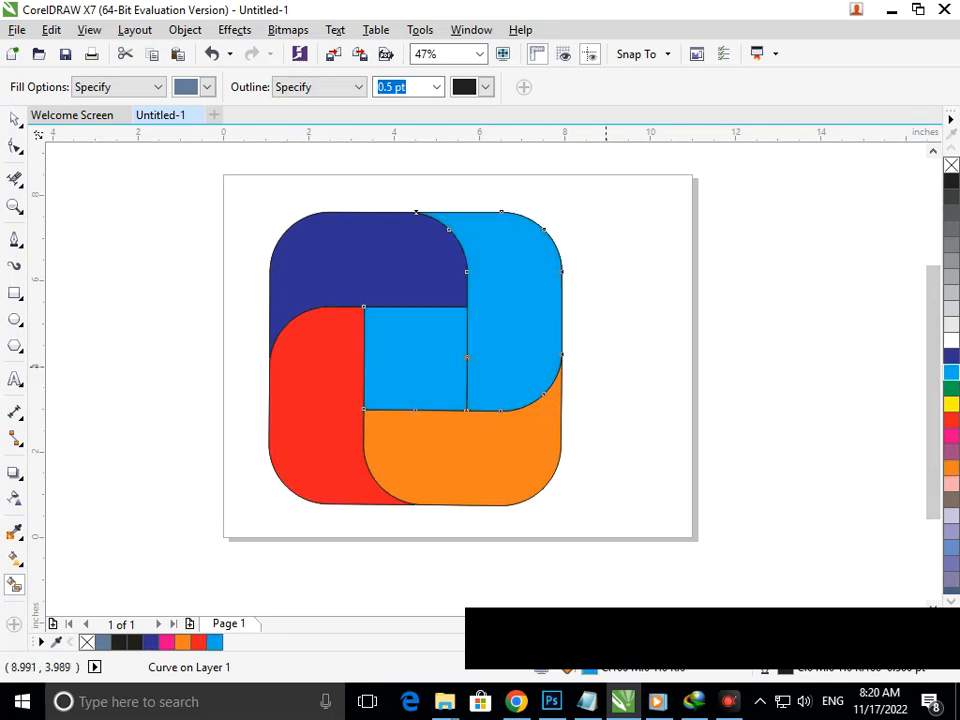
Step: Adjust the node where the line between the centre square and the right band meets the orange band
drag(544, 373, 544, 384)
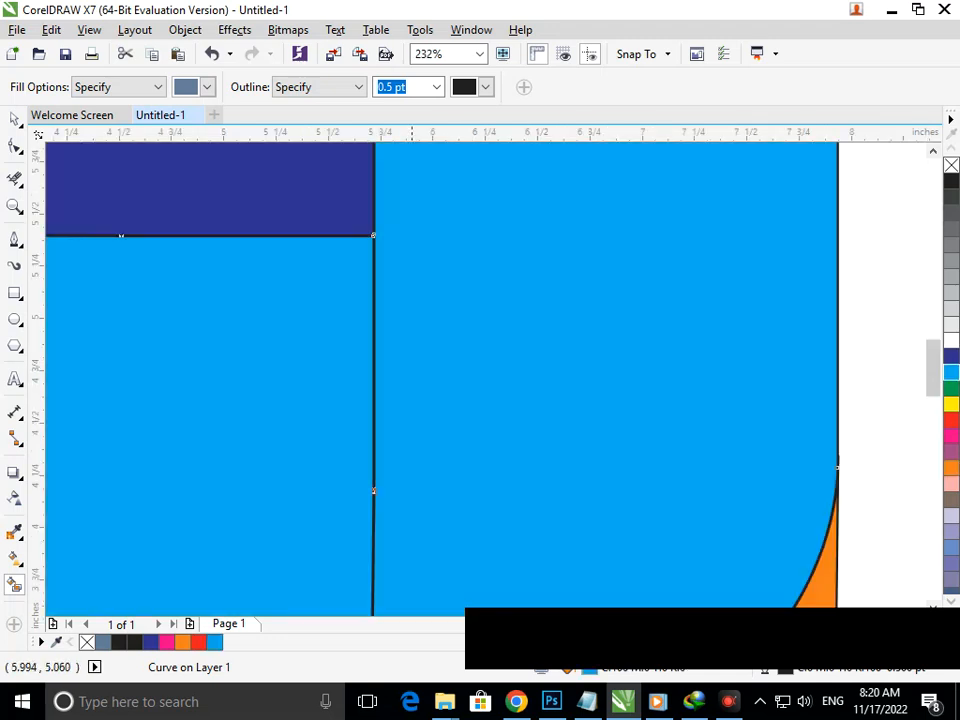
drag(331, 204, 456, 312)
drag(373, 251, 446, 324)
key(F3)
mouse_move(376, 319)
mouse_down()
mouse_move(443, 382)
mouse_move(482, 440)
mouse_up()
key(F3)
key(F3)
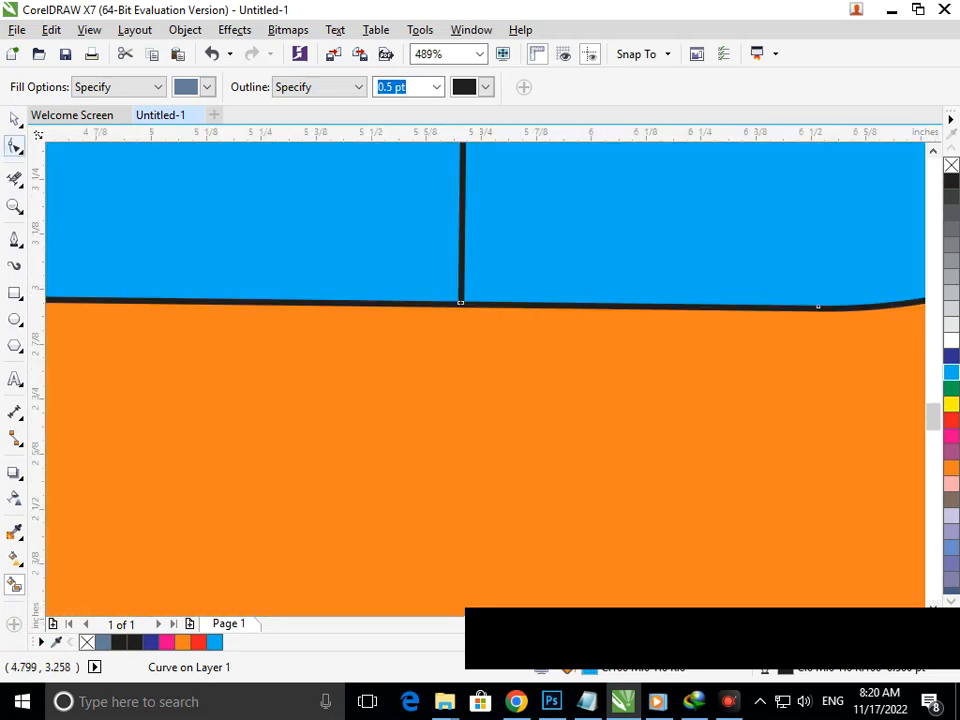
click(460, 301)
mouse_move(460, 301)
mouse_down()
mouse_move(456, 328)
mouse_move(459, 297)
mouse_up()
Step: Draw a short vertical Pen line about 0.16 inches long across the junction of the centre divider and the orange band
click(14, 239)
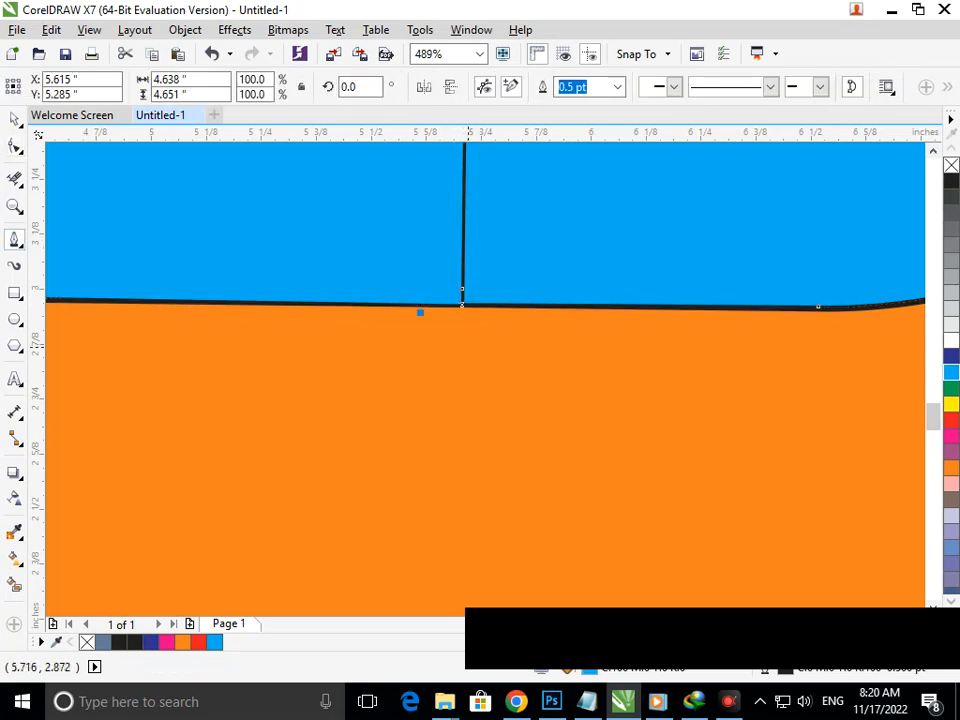
click(462, 290)
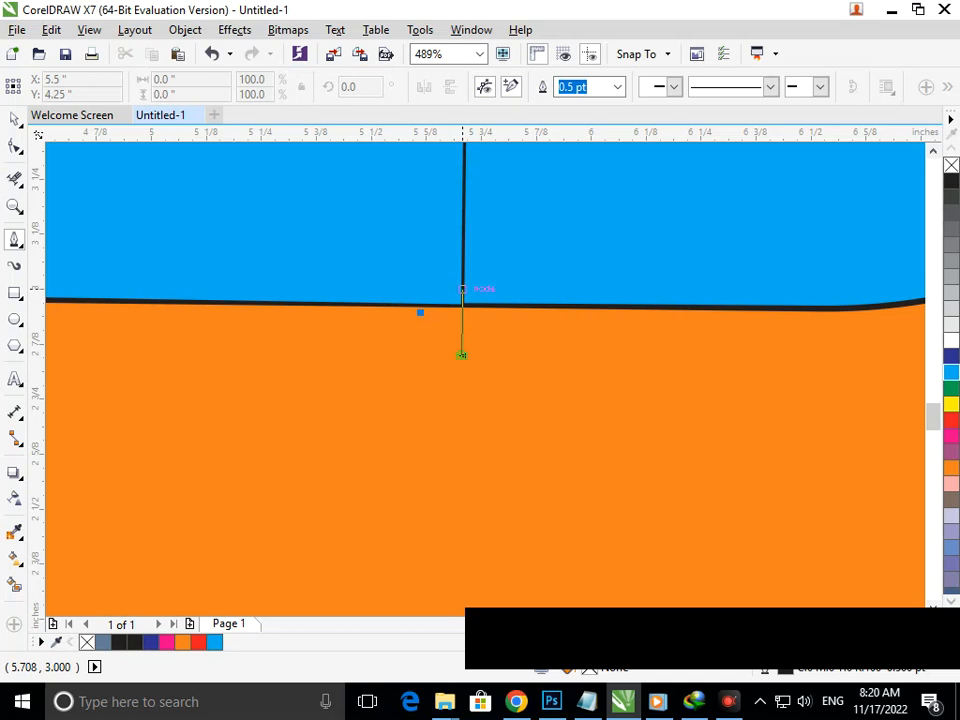
double_click(461, 354)
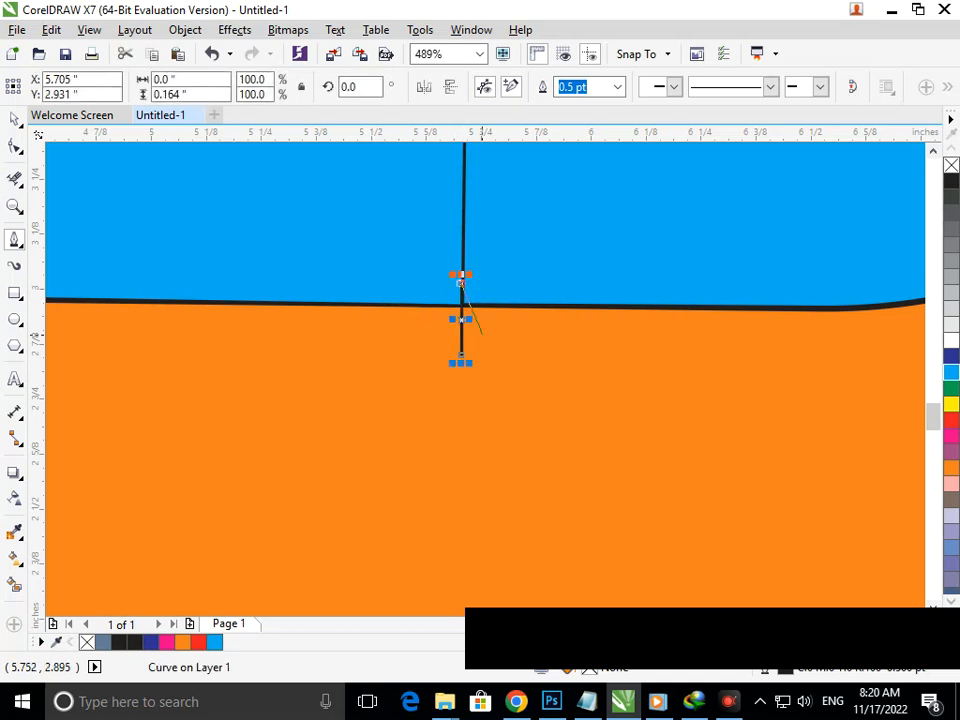
Step: Try to fill the centre square separately from the right band with Smart Fill in slate blue
click(14, 585)
click(303, 205)
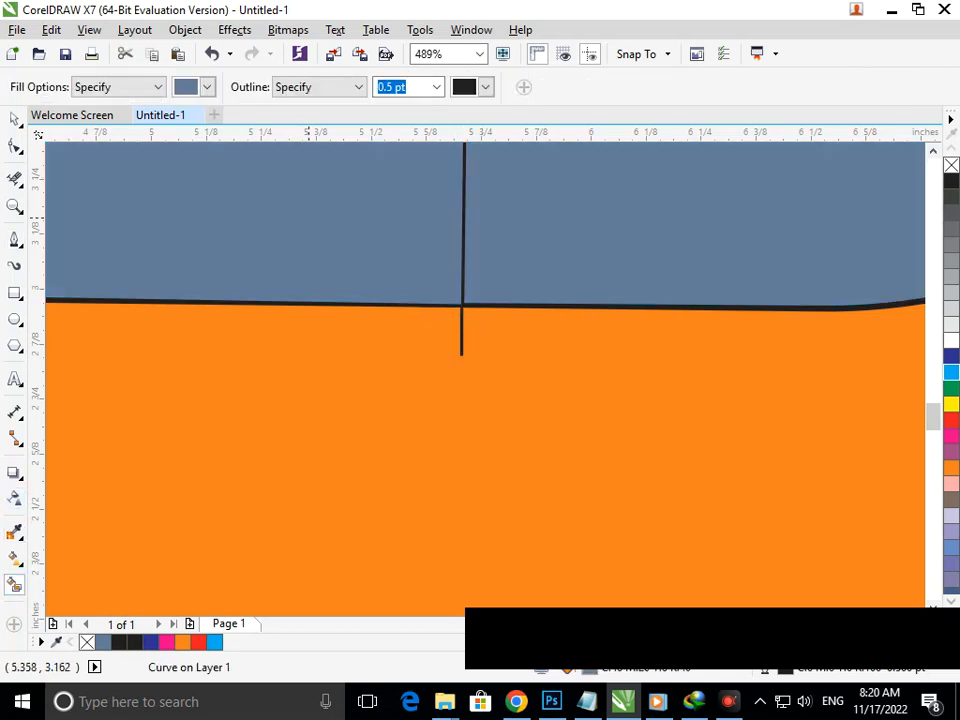
key(F3)
scroll(455, 321, up, 5)
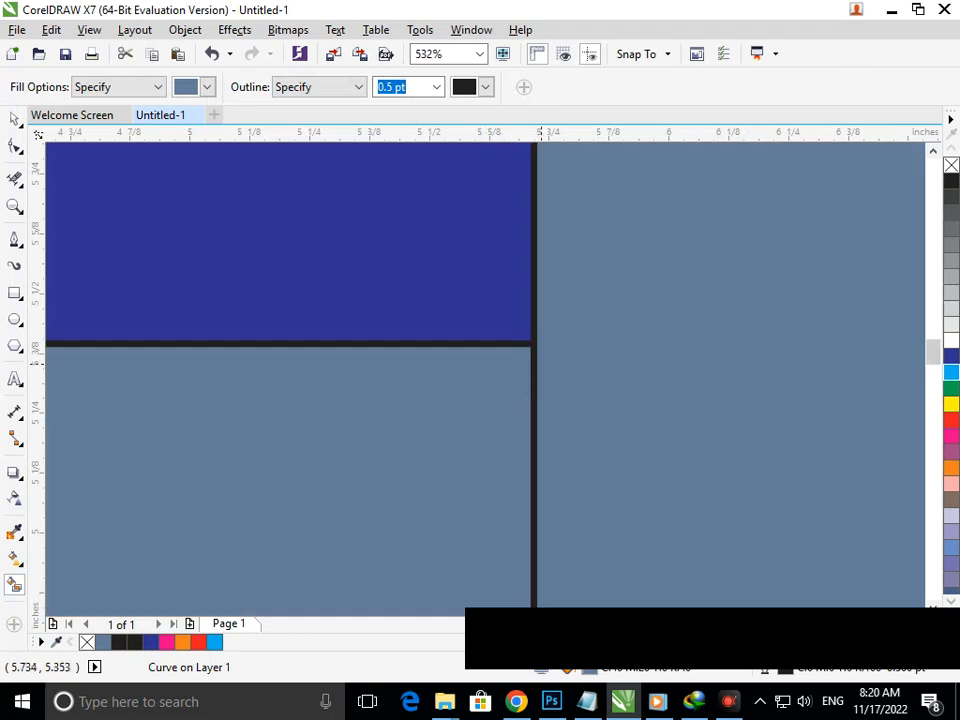
key(F3)
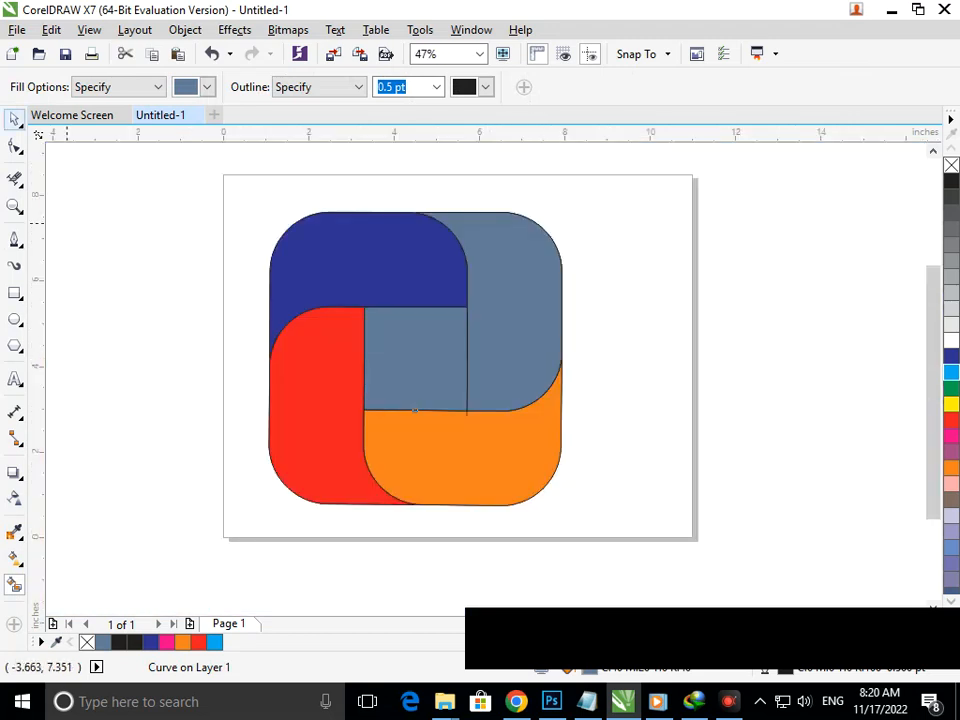
Step: Try to adjust the node where the centre divider meets the dark blue band's lower right corner
click(14, 119)
click(113, 305)
click(14, 145)
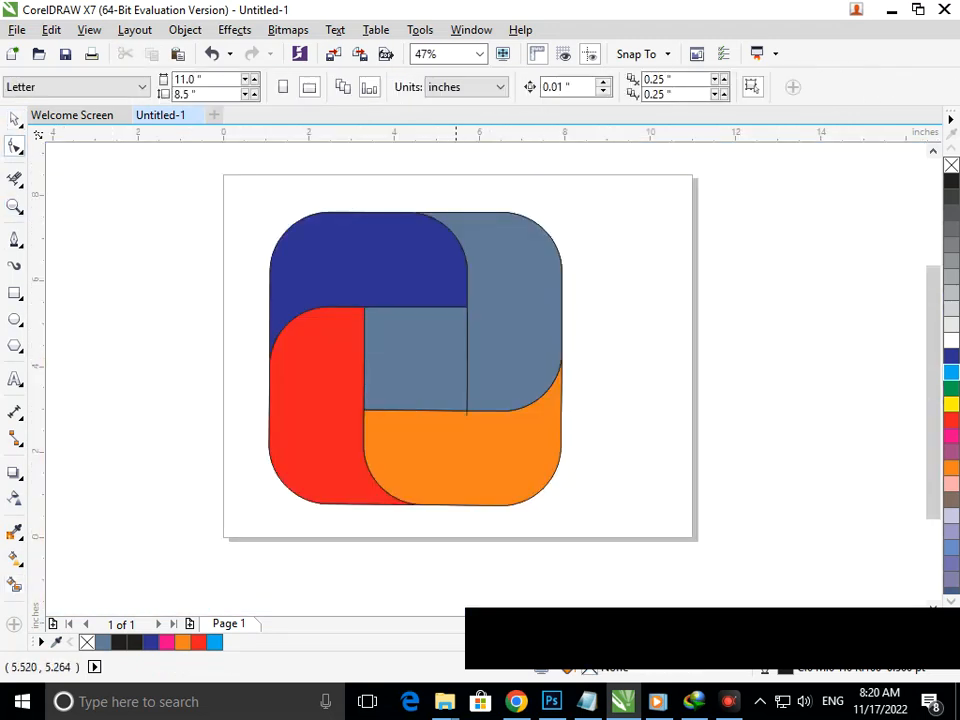
scroll(456, 314, up, 5)
click(364, 350)
mouse_move(364, 342)
mouse_down()
mouse_move(376, 333)
mouse_move(368, 338)
mouse_up()
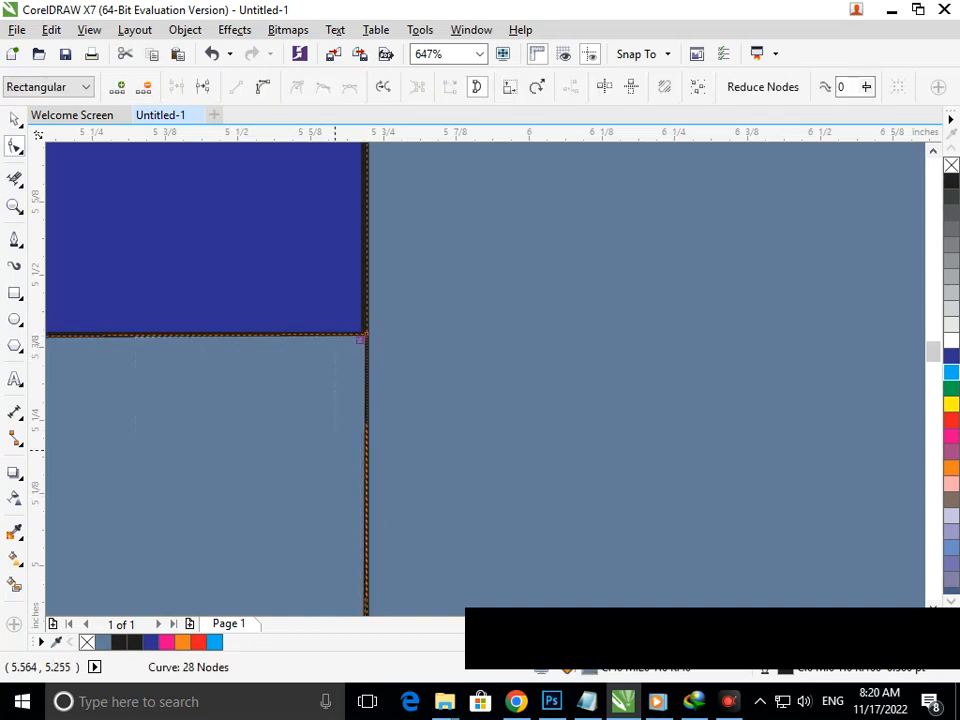
key(F3)
click(14, 558)
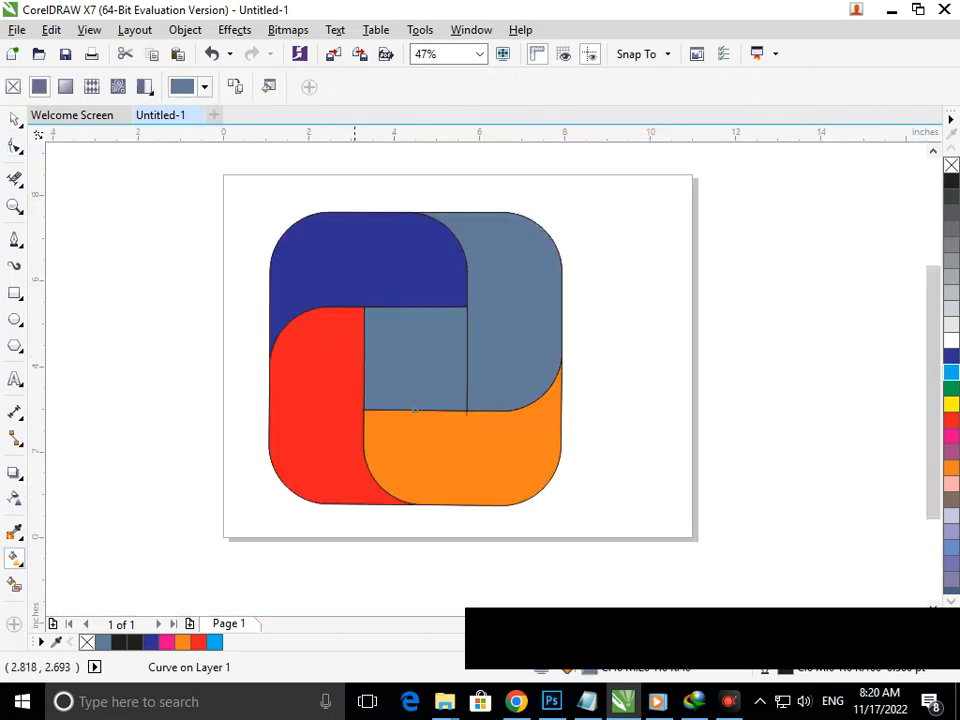
click(14, 585)
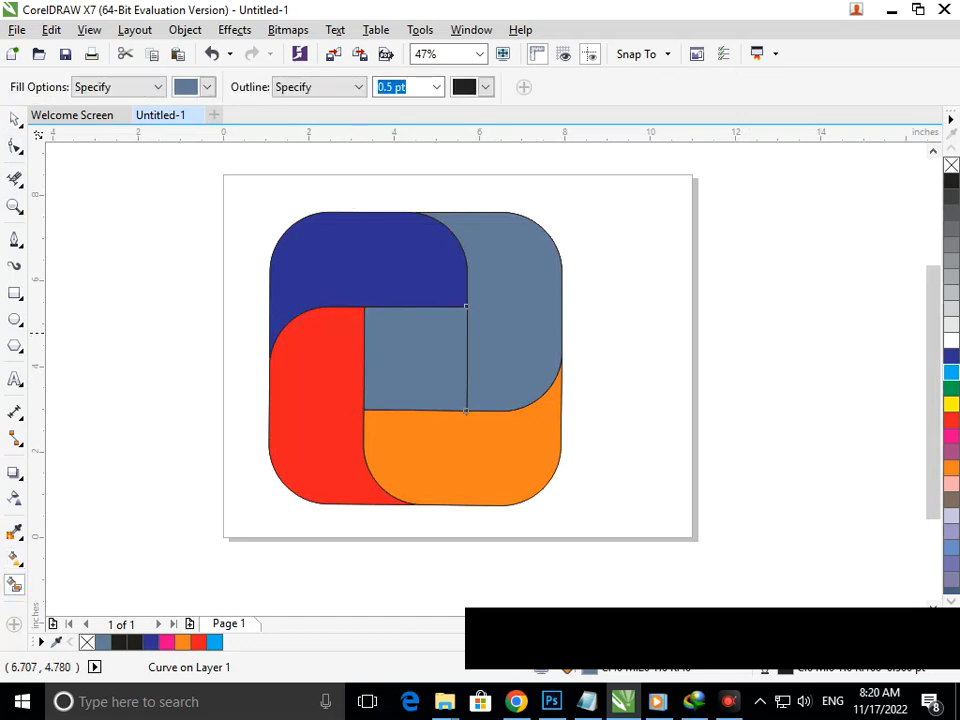
Step: Try shifting the slate blue shape slightly at the divider's upper corner and pulling it out of the logo
scroll(474, 297, up, 5)
scroll(420, 350, up, 5)
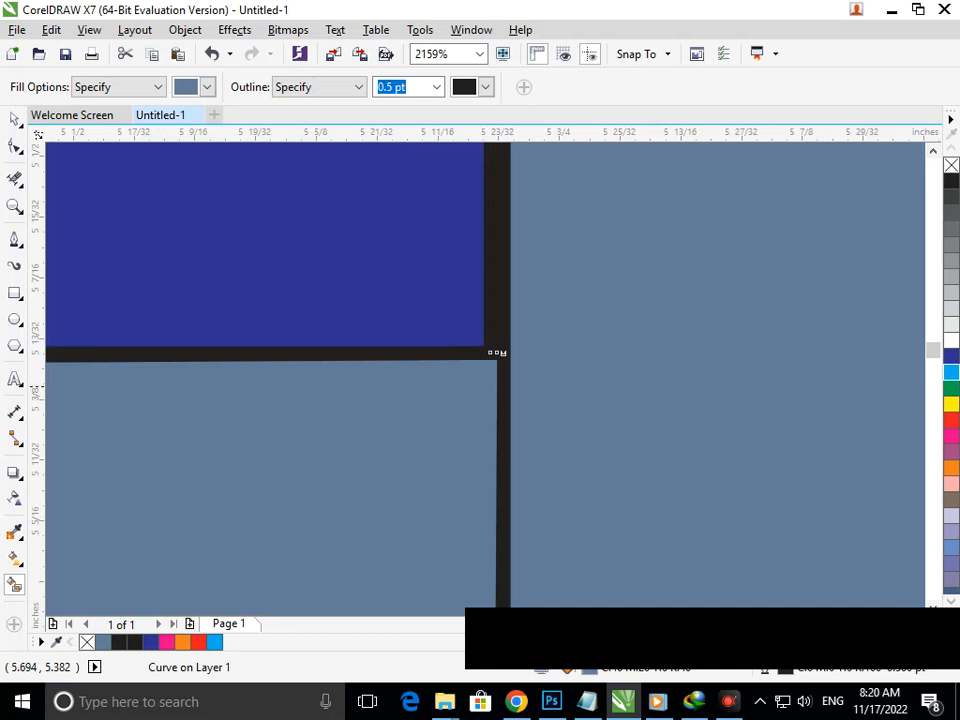
key(space)
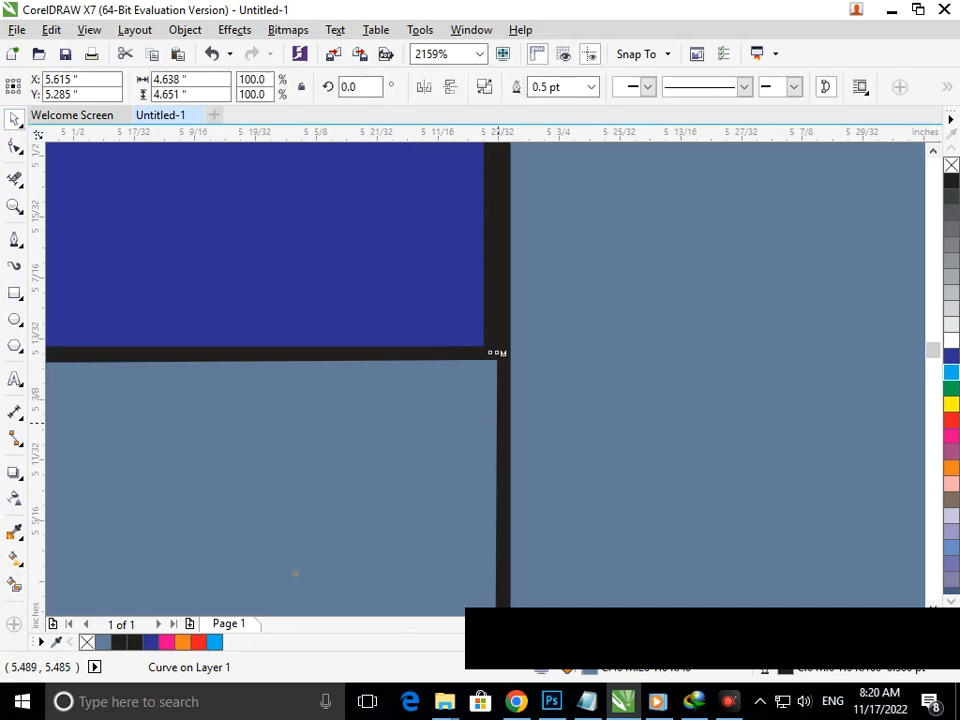
drag(504, 420, 503, 418)
scroll(408, 349, down, 10)
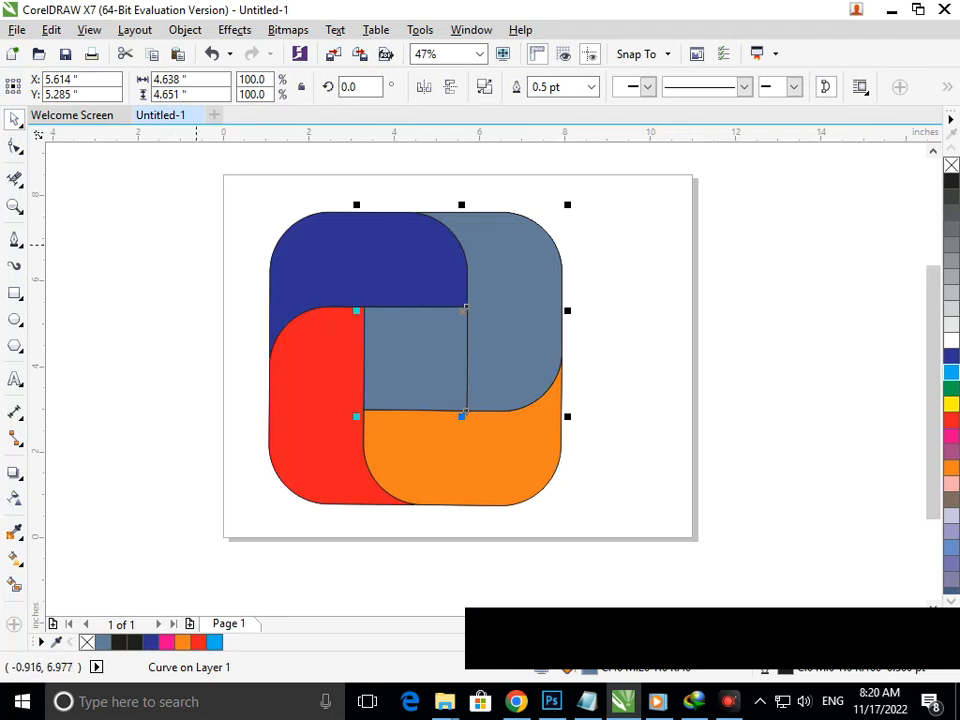
drag(458, 354, 513, 348)
key(ctrl+z)
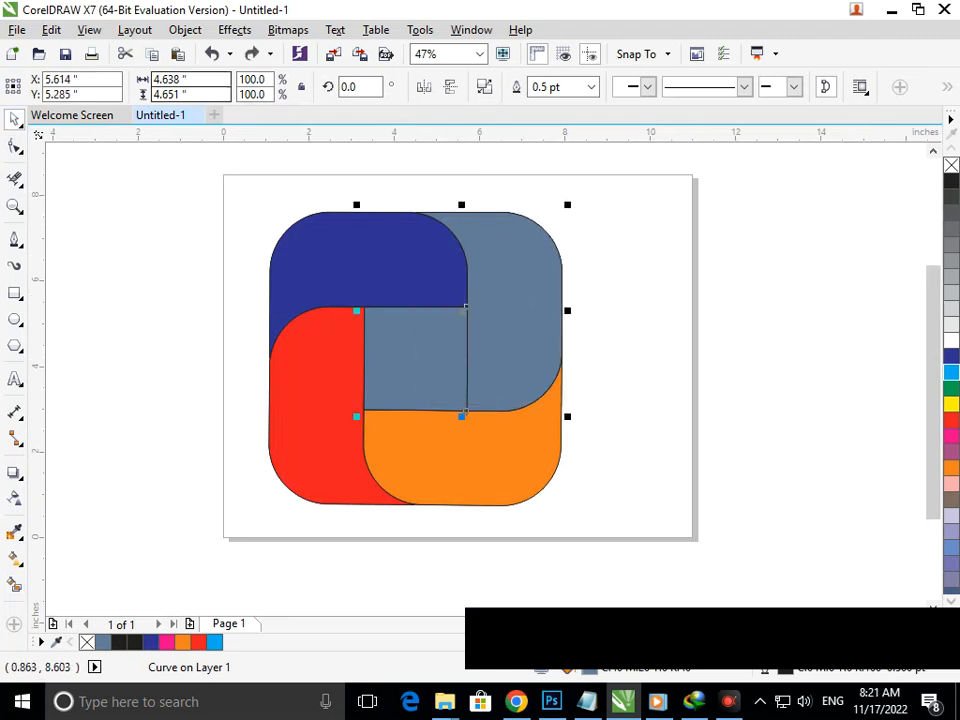
Step: Recolor the right band together with the centre square white
click(185, 29)
click(240, 268)
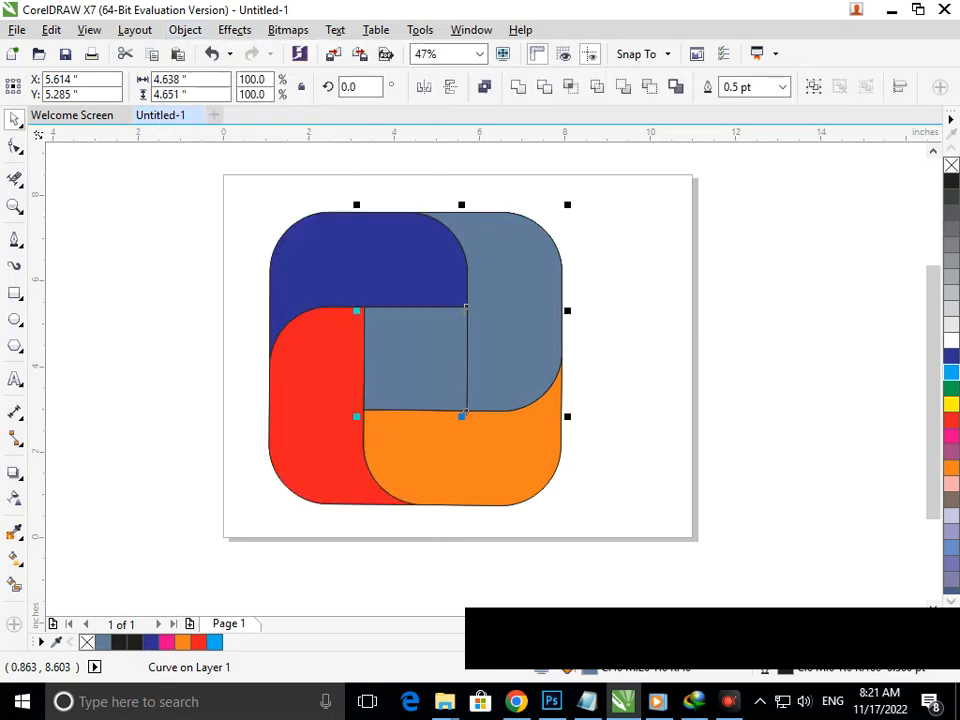
key(Escape)
click(519, 348)
click(743, 421)
click(446, 378)
click(951, 340)
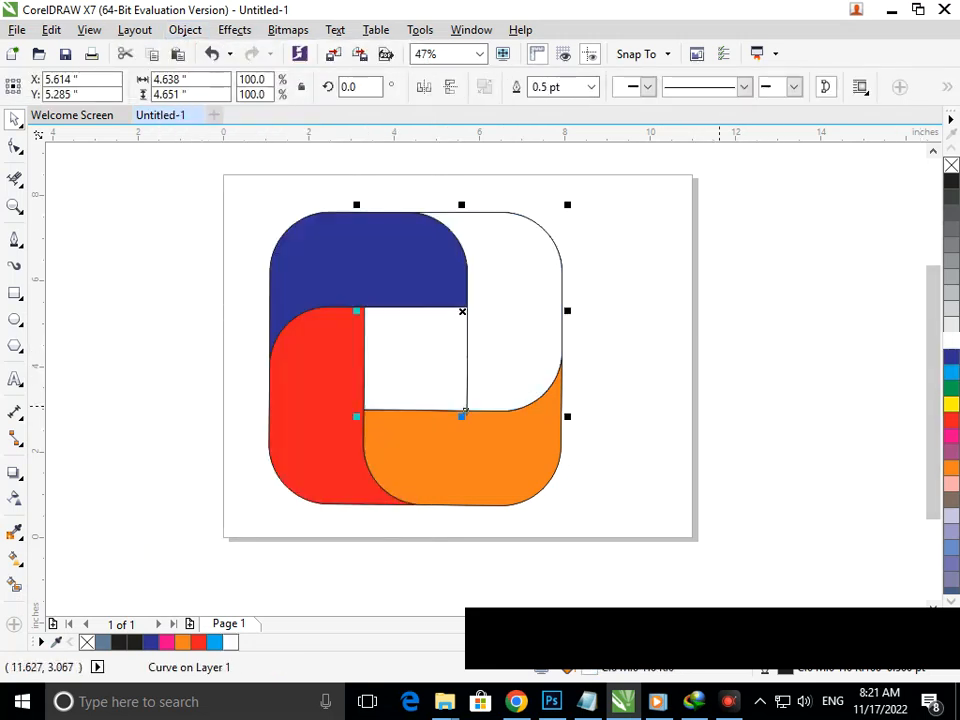
Step: Try to fill only the white centre square in slate blue with Smart Fill
click(14, 585)
click(438, 364)
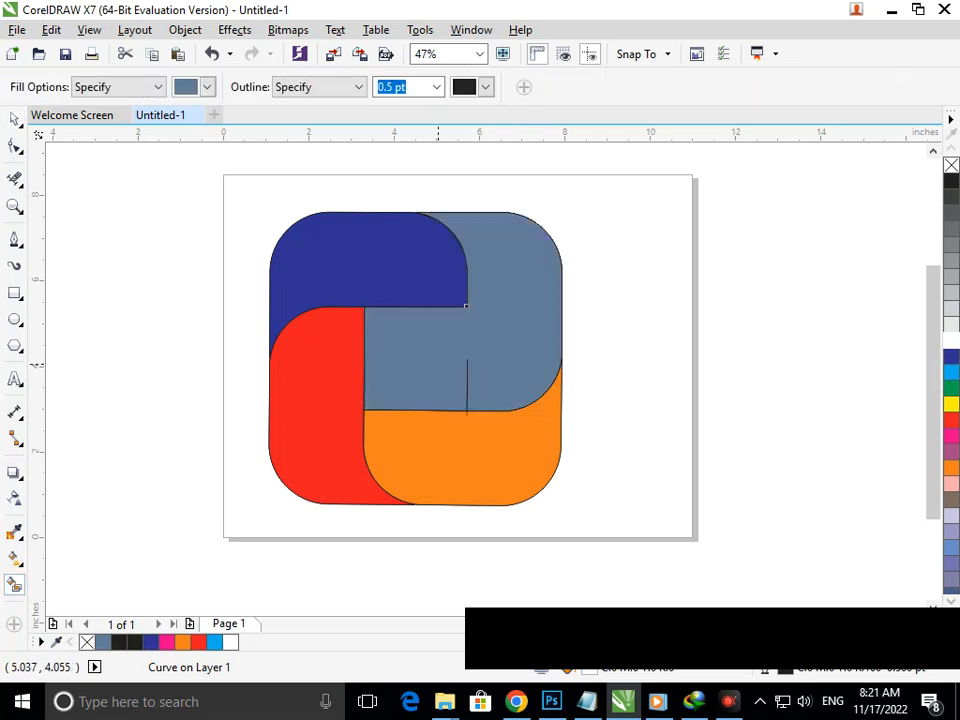
key(ctrl+z)
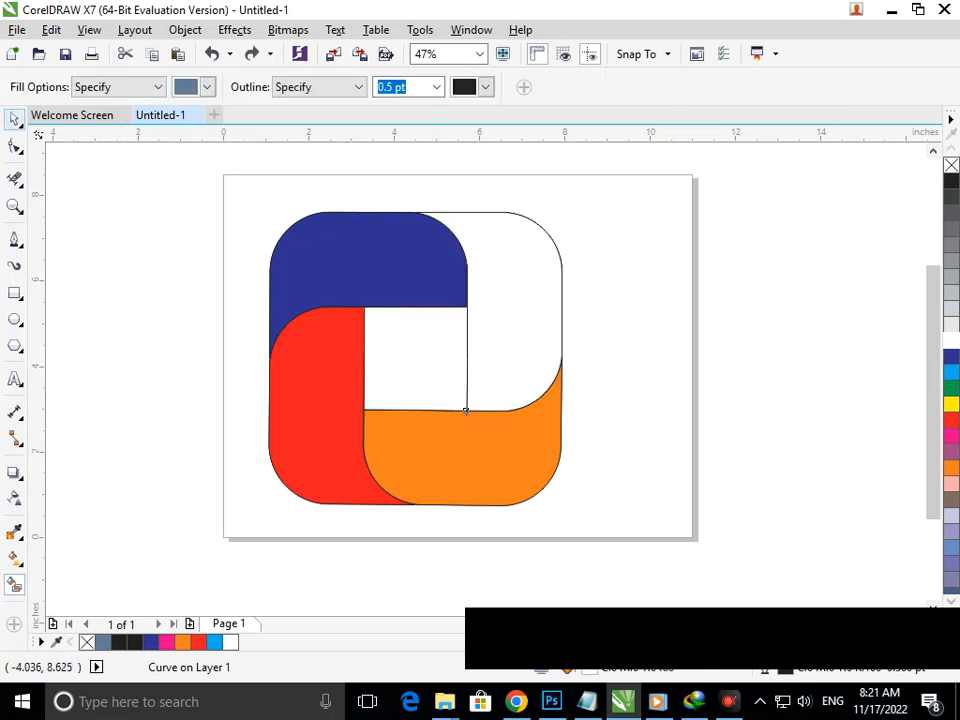
Step: Try pulling the right-band shape away from the logo, and undo the moves and its white recolor
key(space)
drag(465, 410, 574, 364)
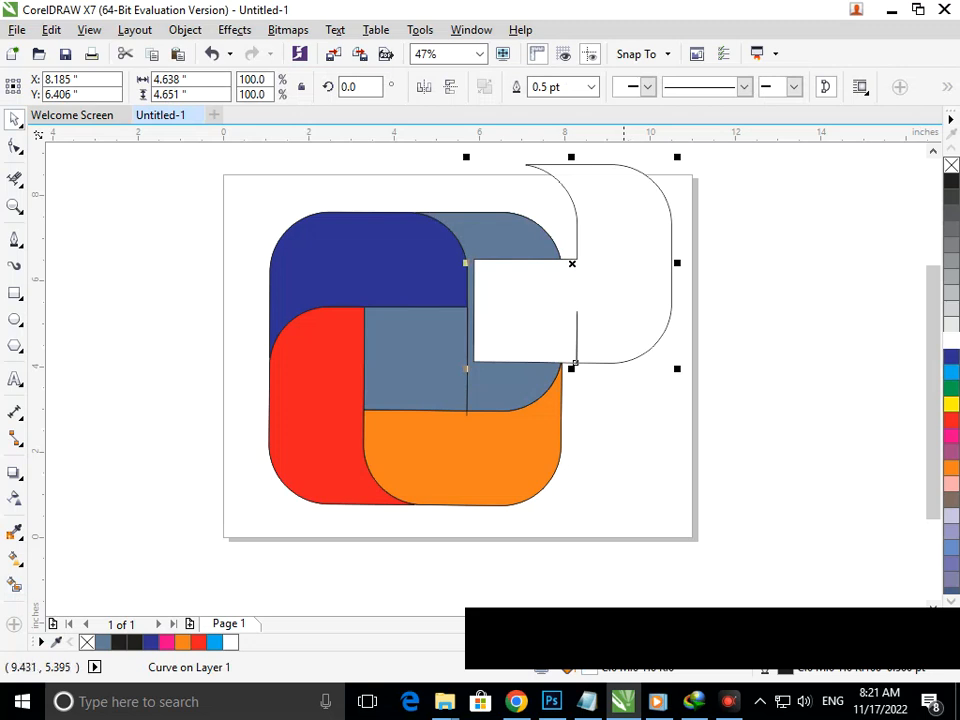
key(ctrl+z)
key(ctrl+z)
drag(510, 328, 628, 286)
key(ctrl+z)
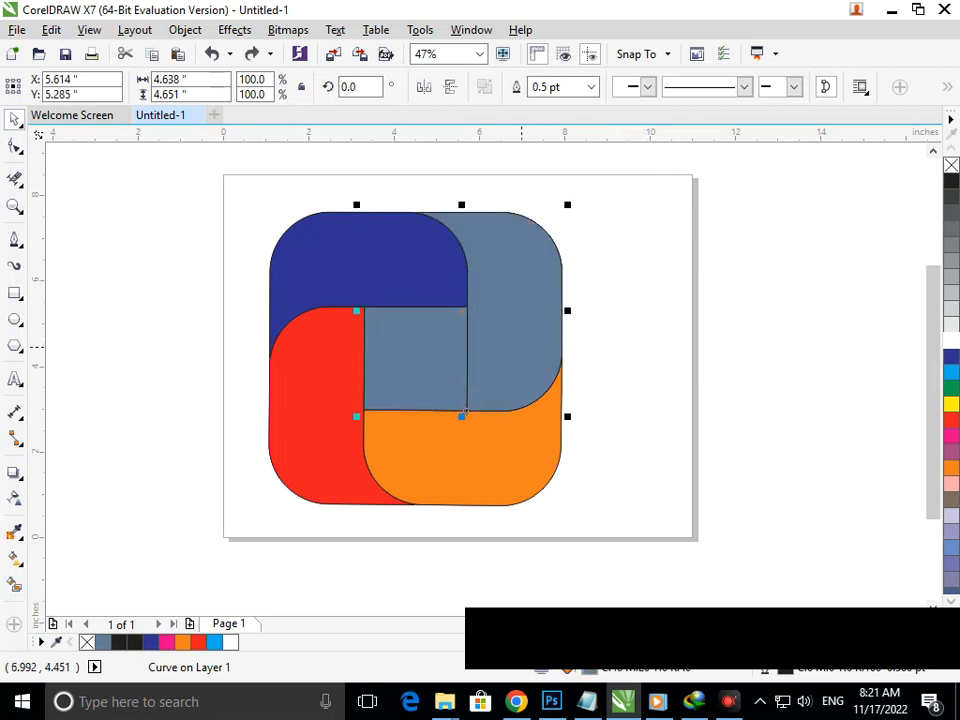
Step: Undo all remaining band fills and recolors back to the logo's bare outlines
key(ctrl+z)
key(ctrl+z)
key(ctrl+z)
key(ctrl+z)
key(ctrl+z)
key(ctrl+z)
key(ctrl+z)
key(ctrl+z)
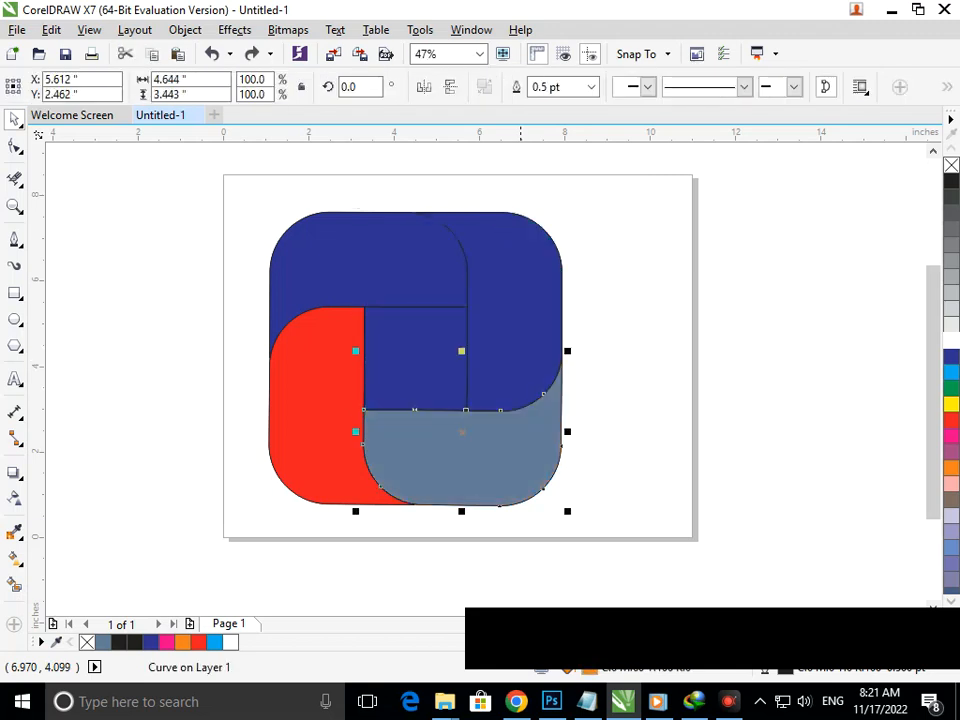
key(ctrl+z)
key(ctrl+z)
key(ctrl+z)
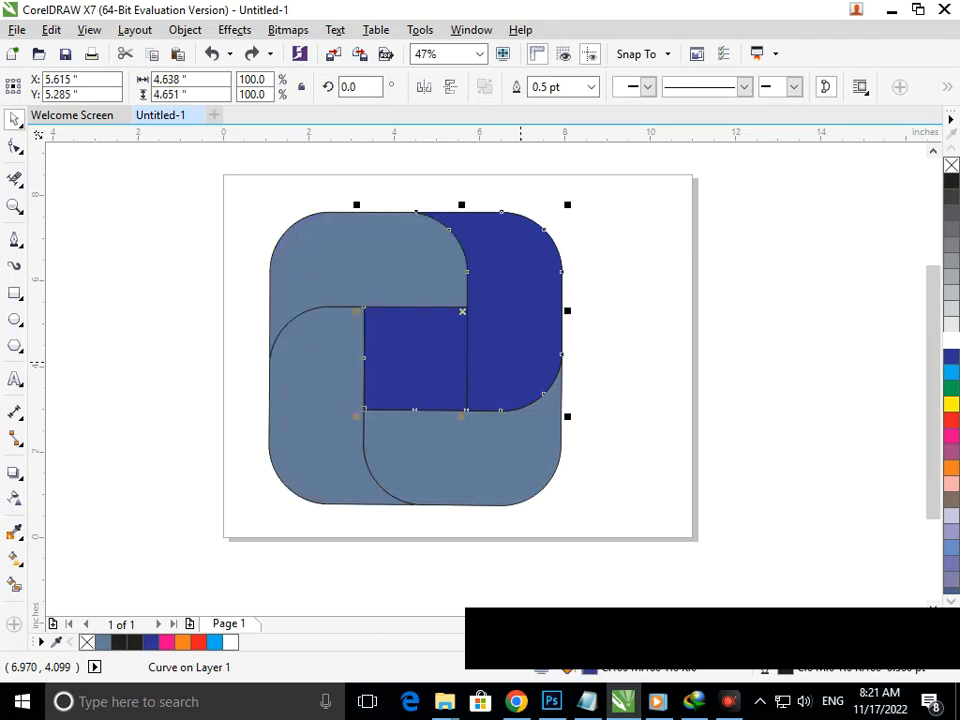
key(ctrl+z)
key(ctrl+z)
key(ctrl+z)
key(ctrl+z)
key(ctrl+z)
key(ctrl+z)
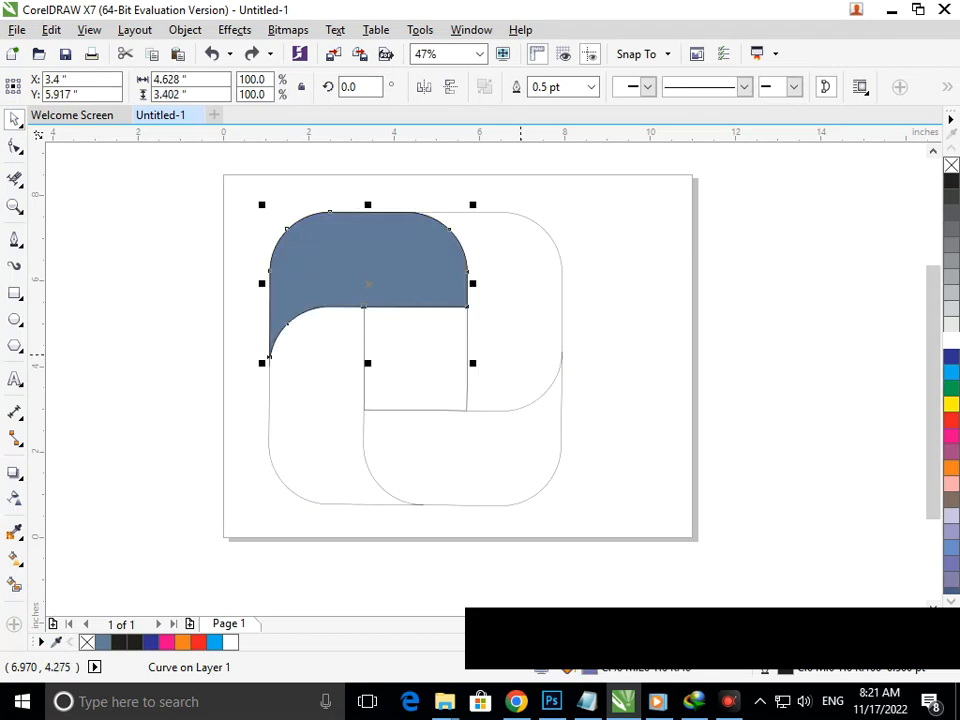
key(ctrl+z)
click(659, 390)
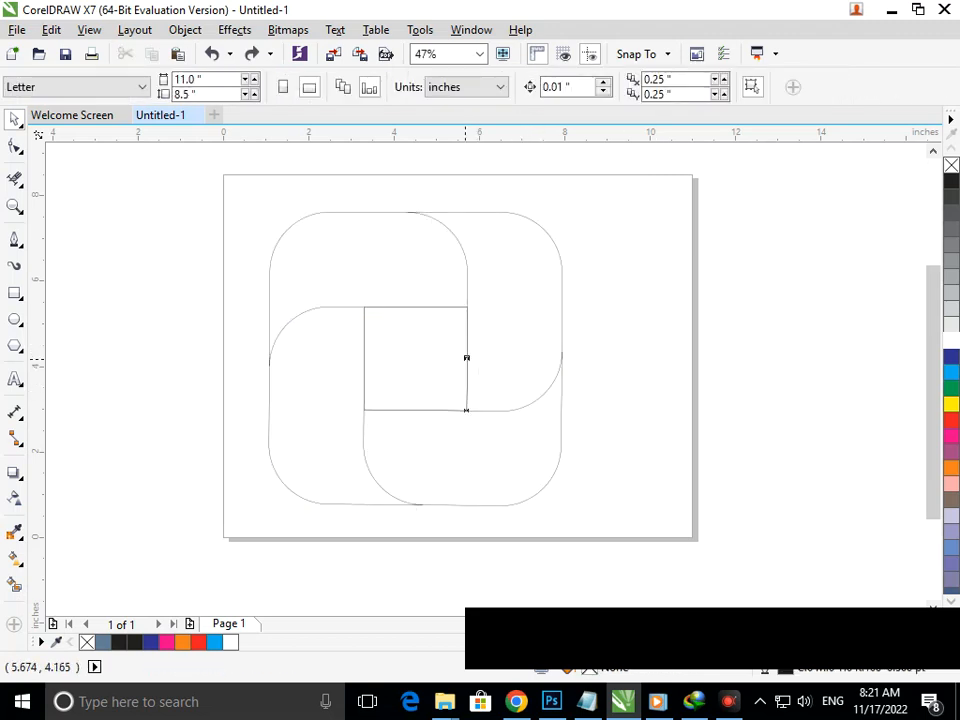
Step: Try moving the lower segment of the centre divider and the logo's upper right outline curve
click(563, 348)
click(466, 384)
drag(466, 384, 577, 353)
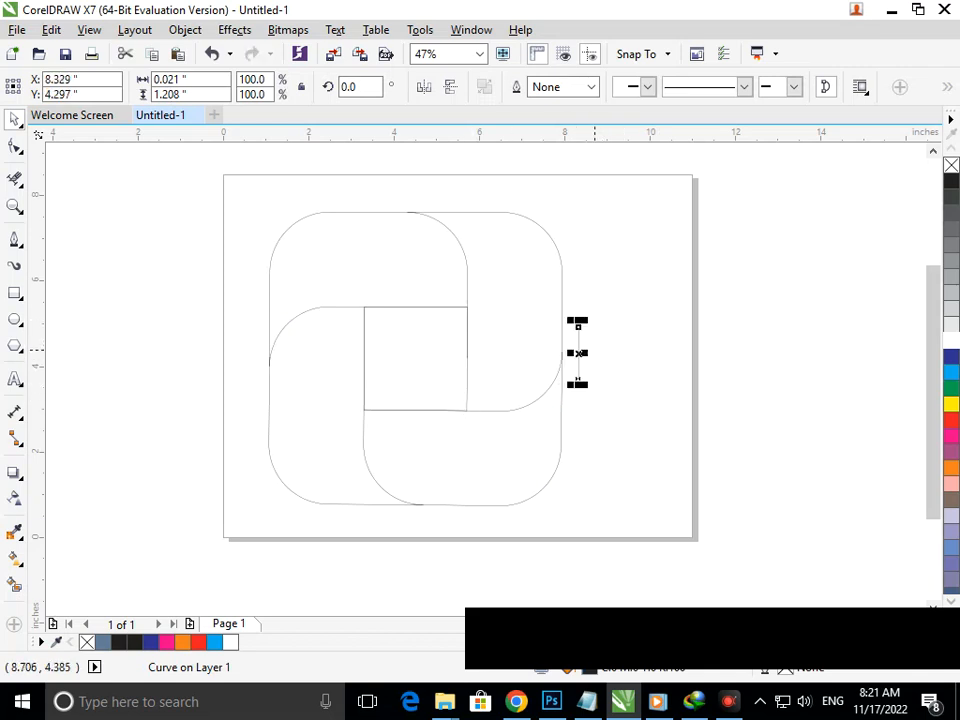
key(ctrl+z)
click(641, 388)
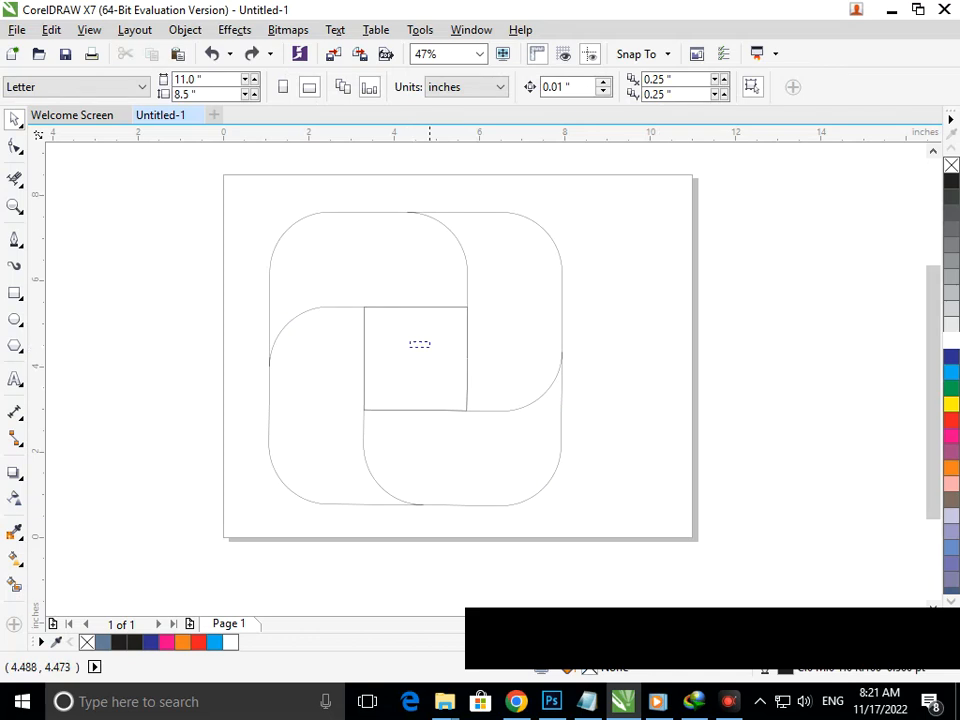
click(441, 307)
drag(562, 256, 551, 235)
key(ctrl+z)
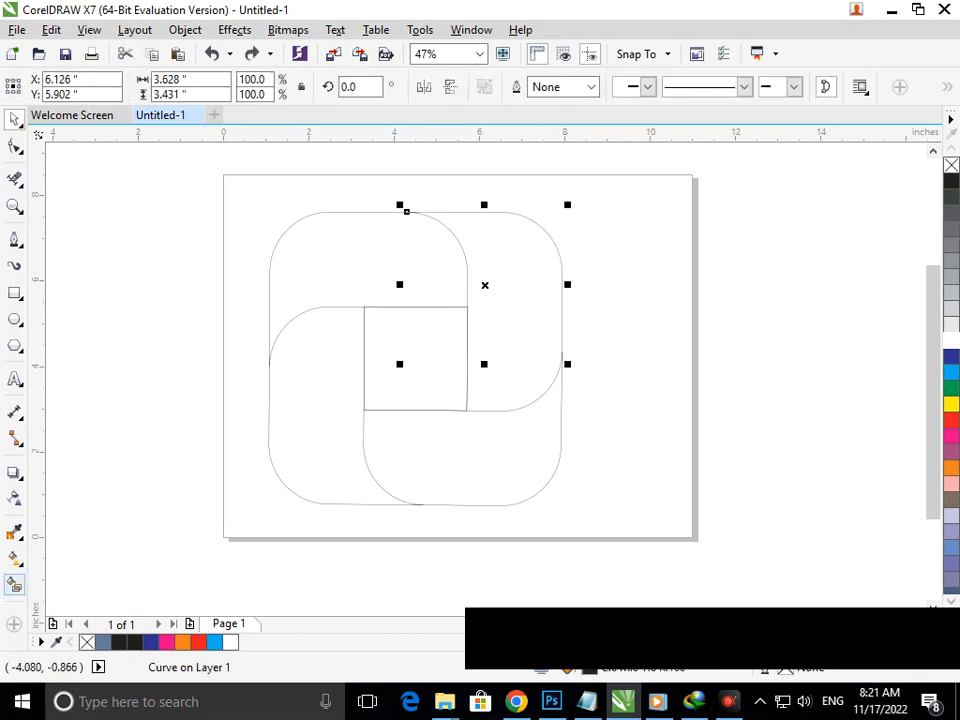
Step: Fill the left and bottom bands in slate blue with Smart Fill, and undo the fill of the right region
click(14, 585)
click(346, 459)
click(415, 446)
click(503, 338)
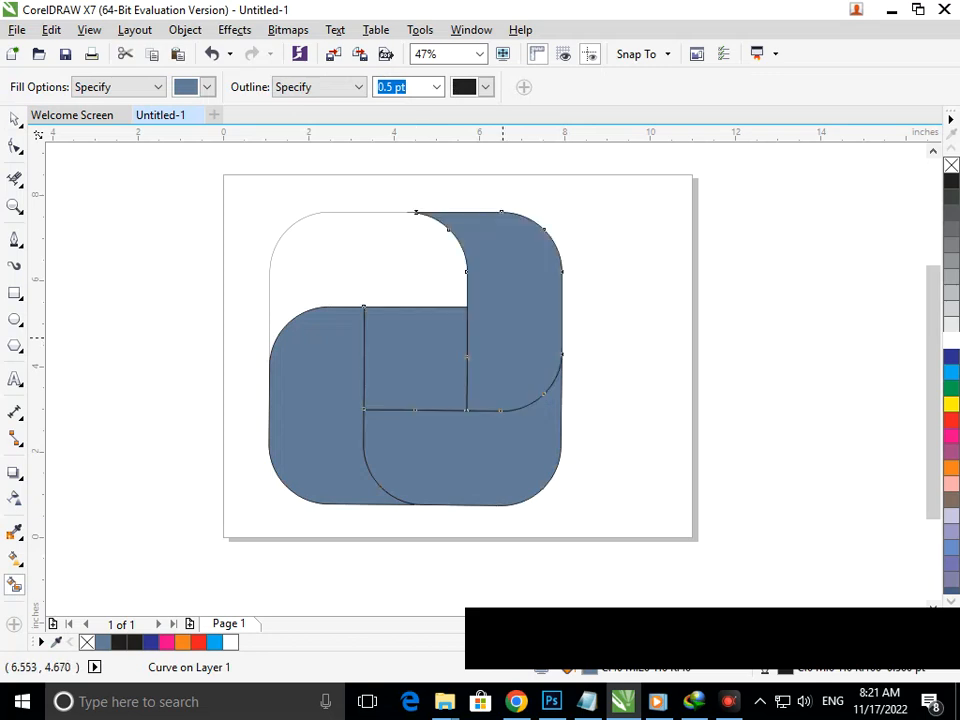
key(ctrl+z)
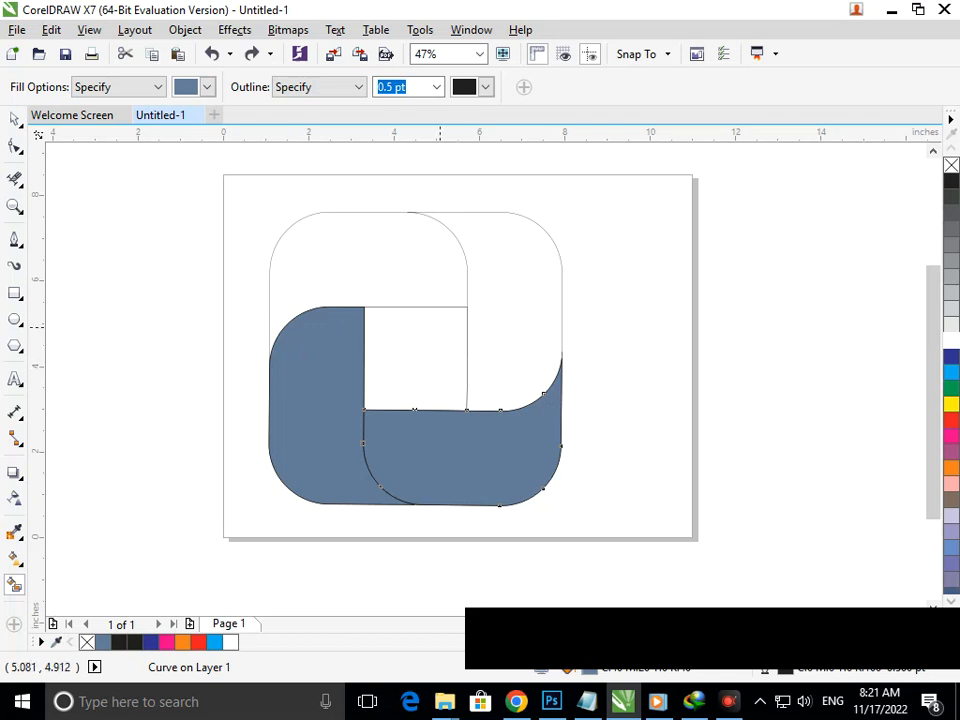
Step: Color the top band orange, the bottom band green, the left band light blue, and the right band with the centre square dark blue
click(413, 297)
click(951, 467)
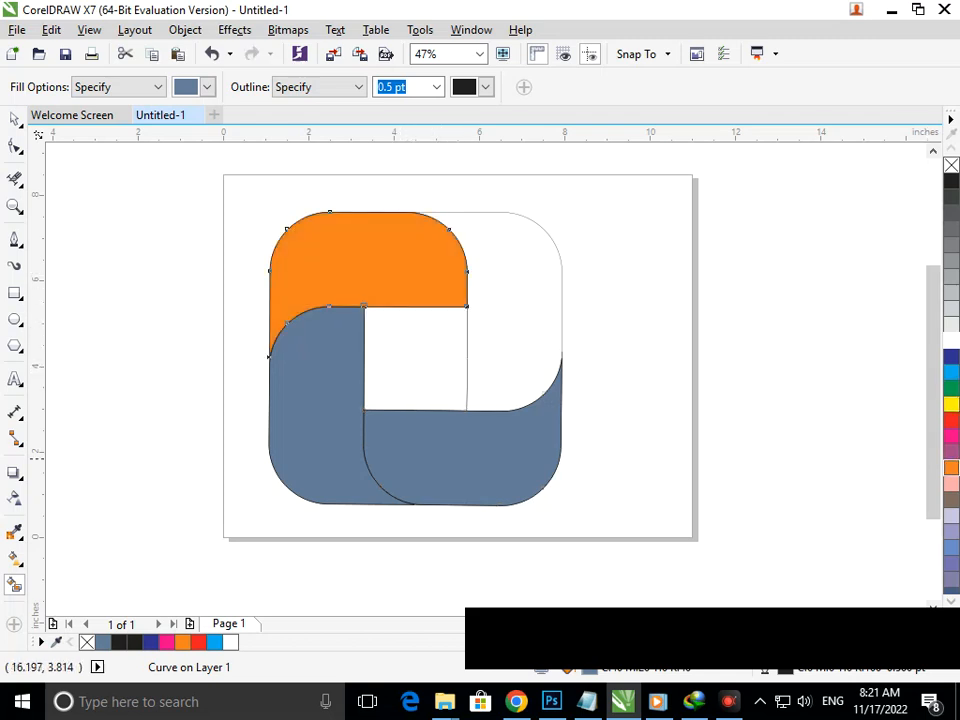
click(453, 470)
click(951, 388)
click(348, 443)
click(951, 372)
click(521, 344)
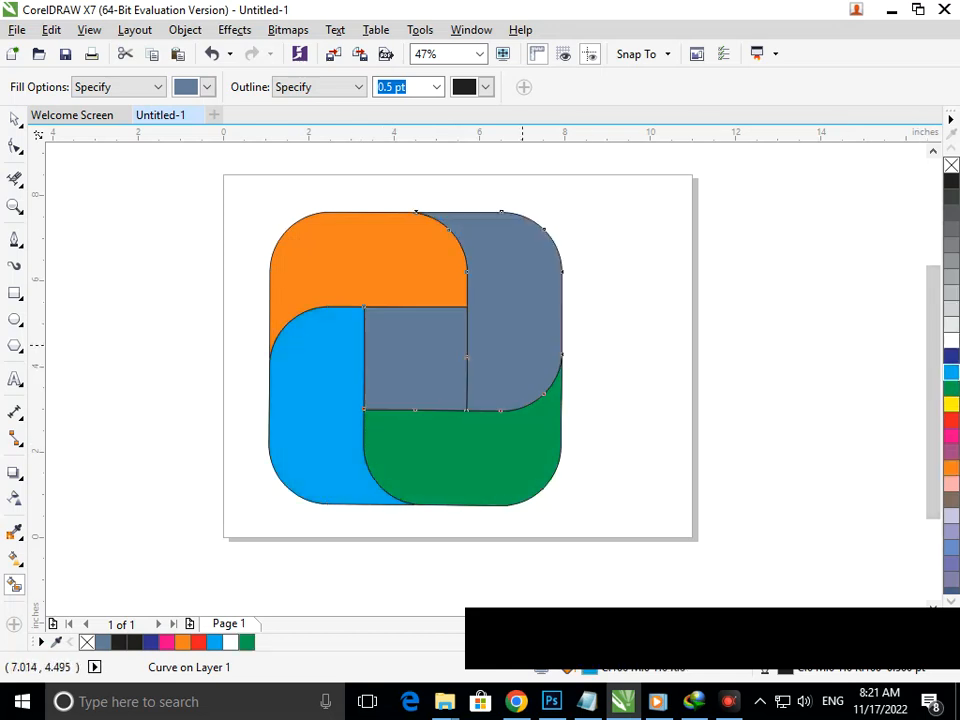
click(951, 355)
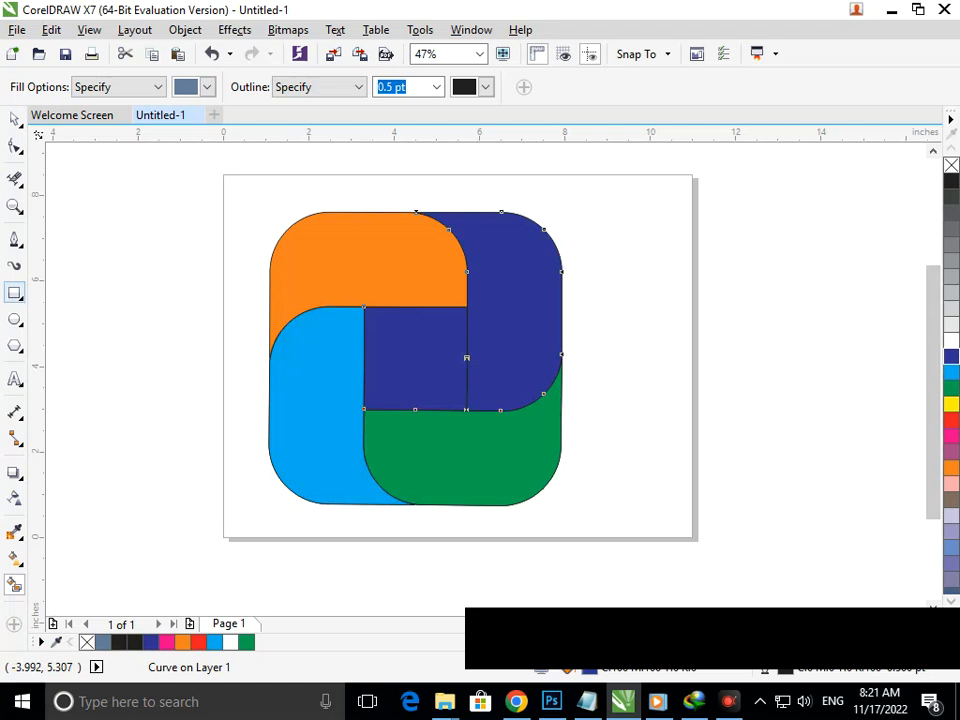
Step: Draw a square of about 2.4 inches over the centre of the logo and fill it white
click(14, 292)
drag(362, 307, 467, 401)
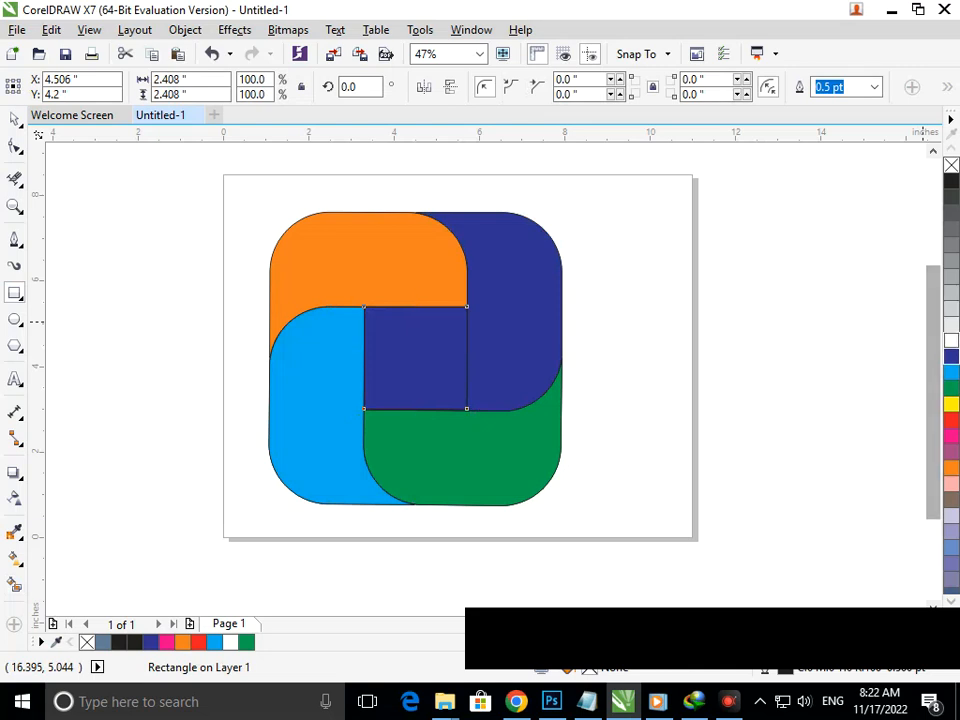
click(951, 341)
click(155, 345)
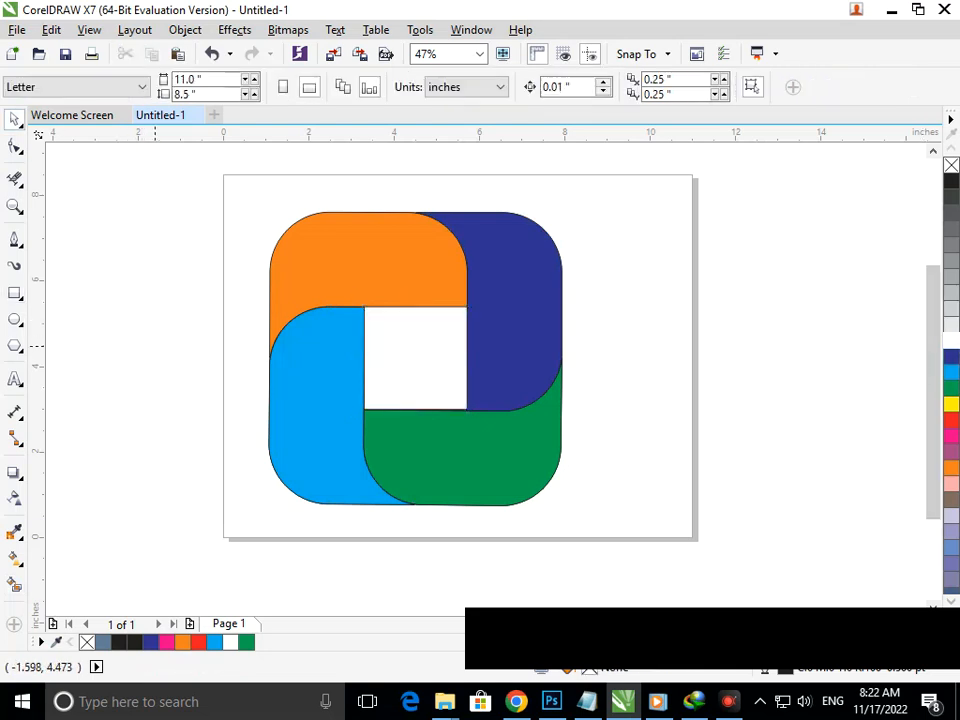
Step: Move the entire logo up and to the right, closer to the page's horizontal centre
drag(225, 165, 612, 548)
drag(473, 483, 521, 459)
click(103, 330)
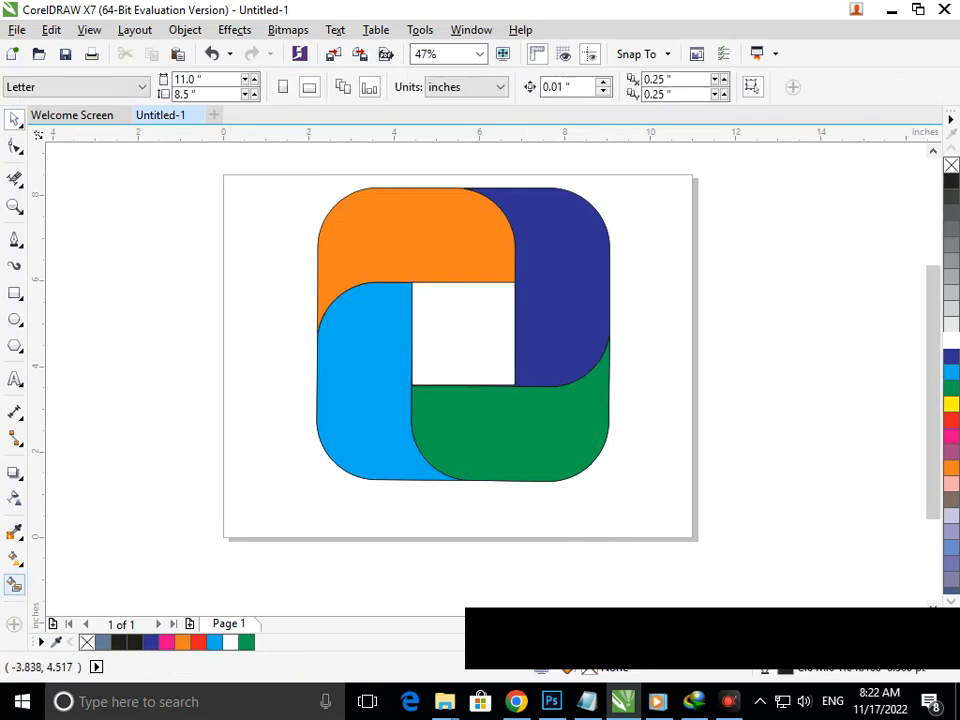
Step: Apply an orange-to-white linear fountain fill to the top band, running from its middle toward the lower left
click(17, 561)
click(95, 557)
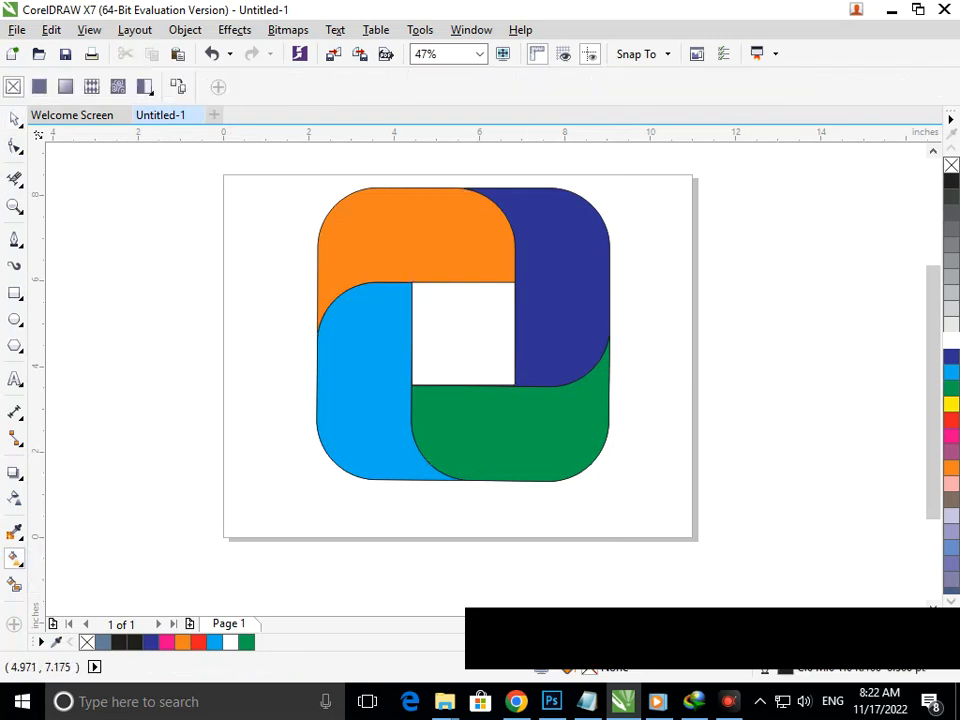
click(326, 305)
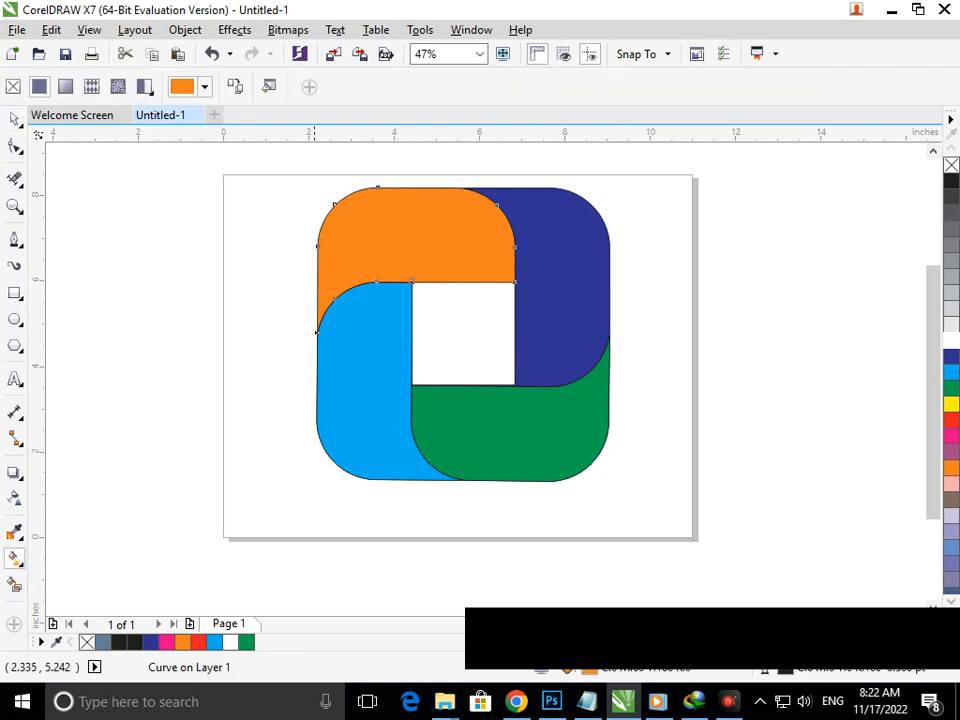
drag(424, 227, 287, 325)
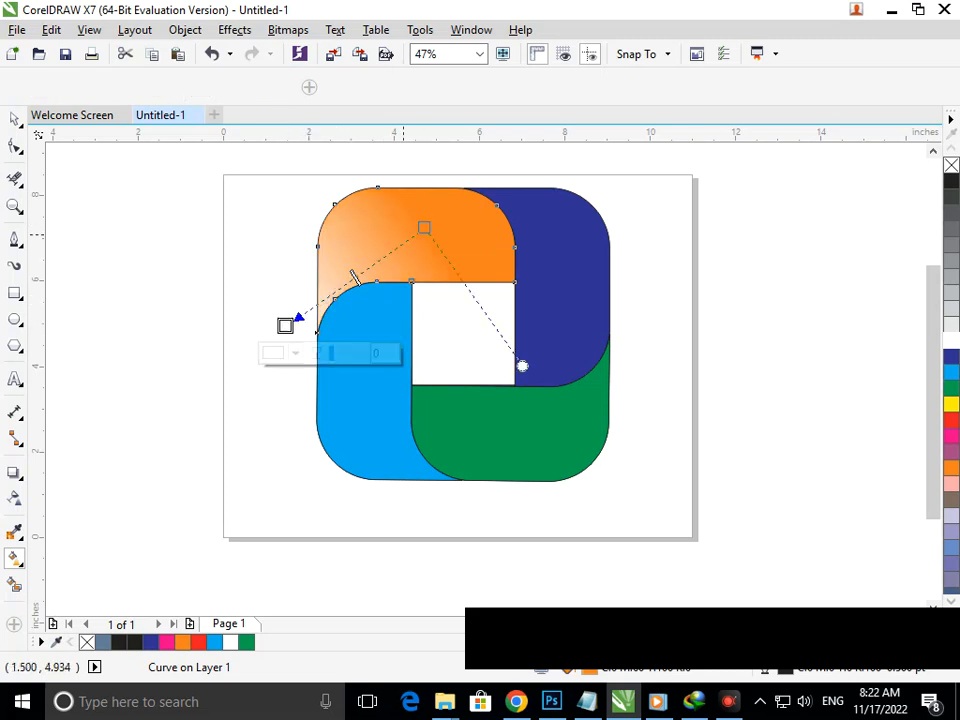
Step: Recolor the start of the top band's gradient green (C100 M0 Y100 K0) and stretch its white end farther toward the lower left
click(424, 227)
click(434, 254)
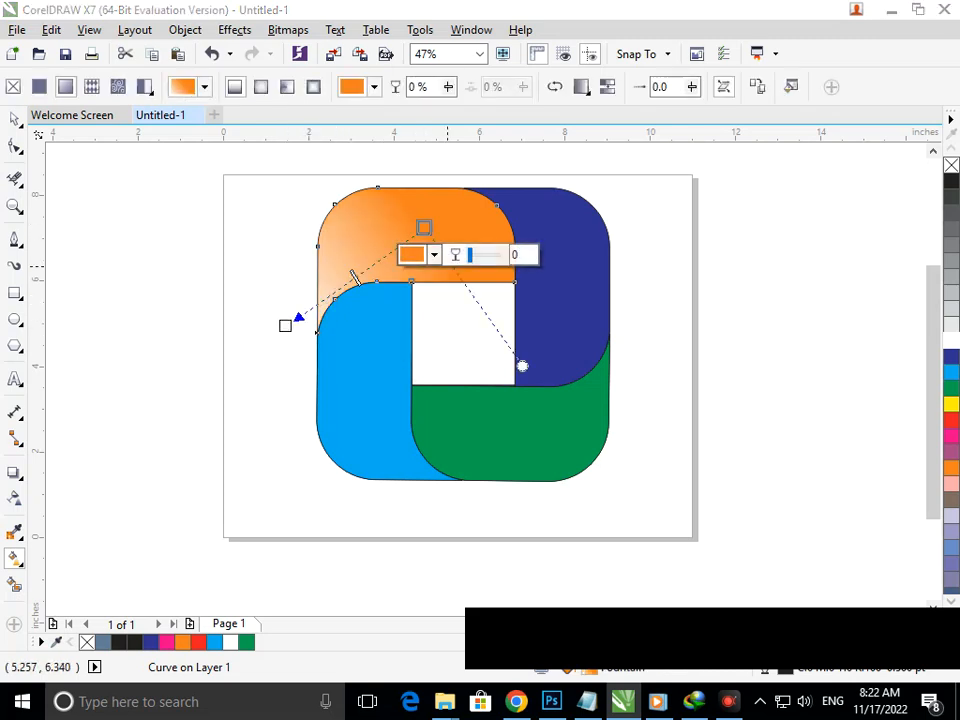
click(433, 378)
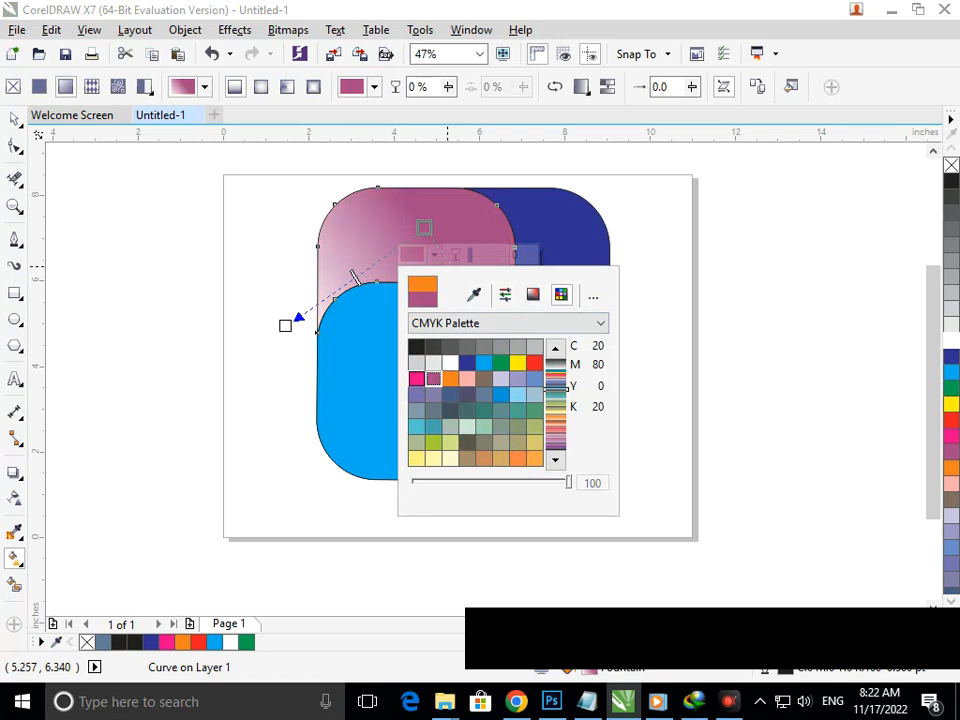
click(484, 362)
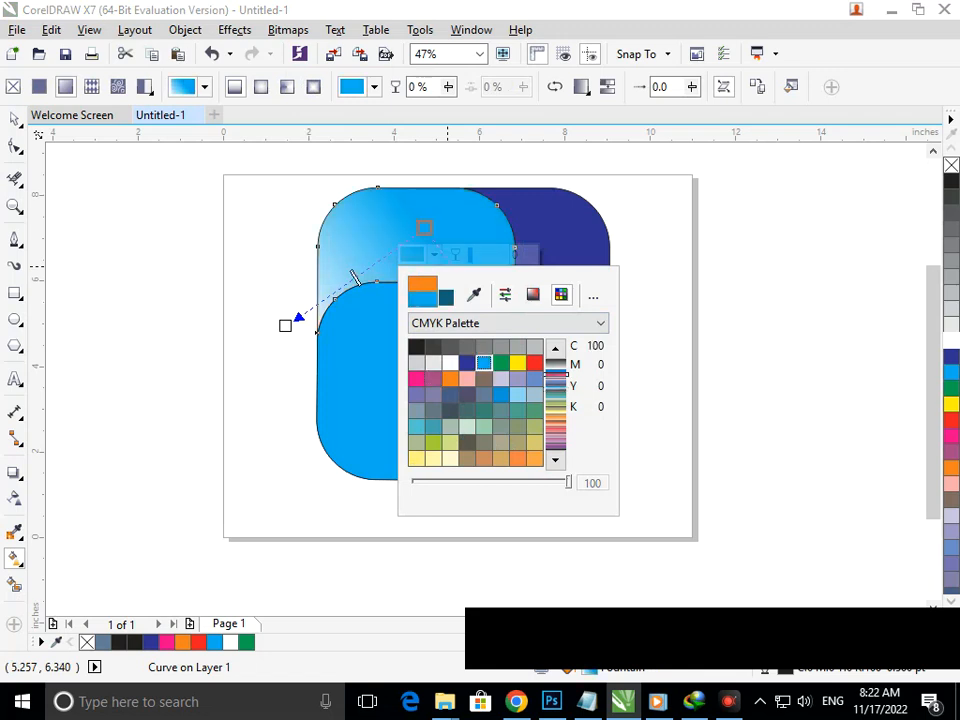
click(501, 362)
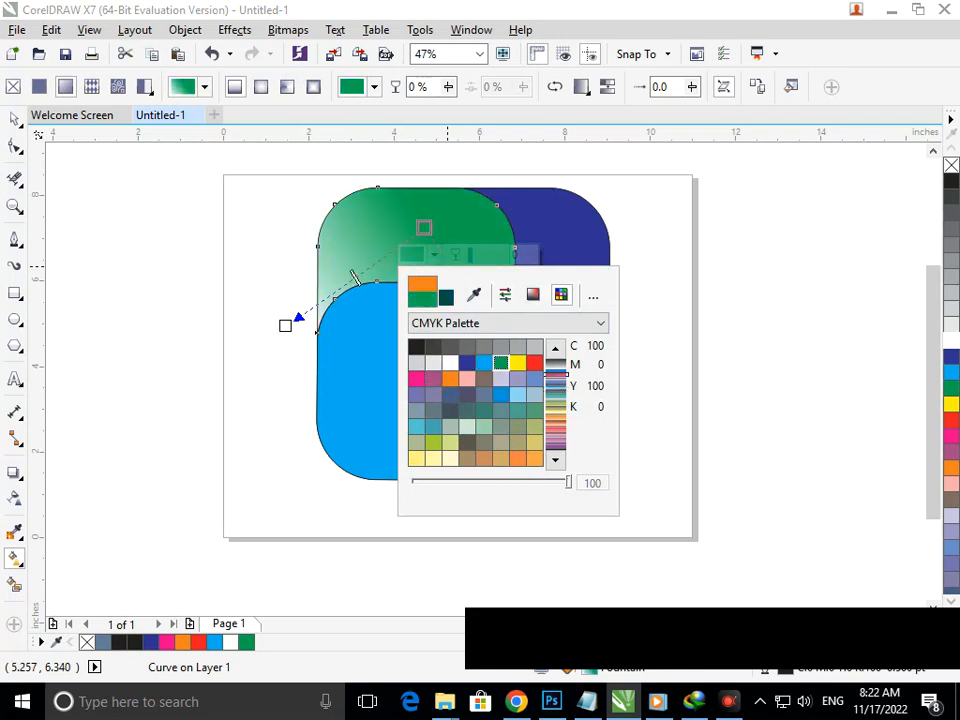
click(309, 316)
drag(284, 326, 208, 355)
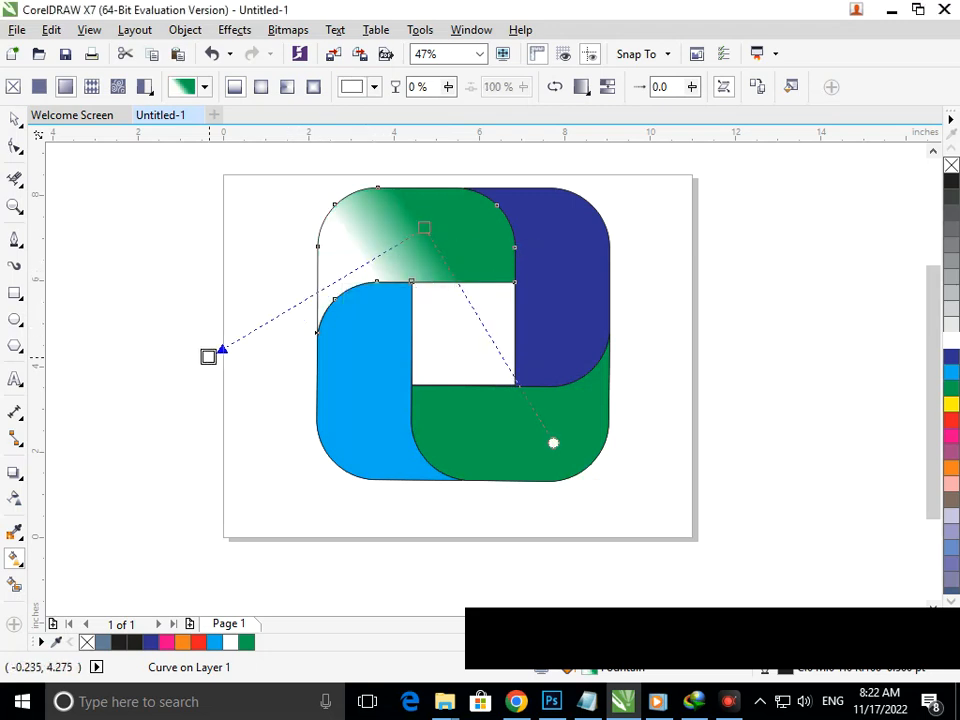
Step: Set the start color of the top band's gradient to muted green (C60 M0 Y60 K20)
click(424, 227)
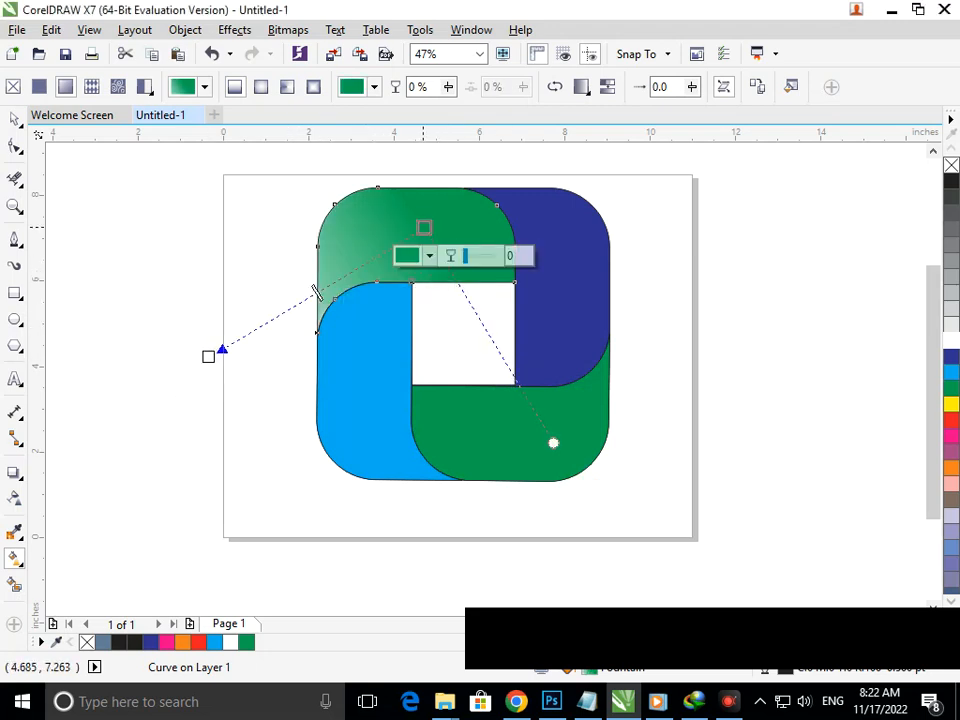
click(410, 256)
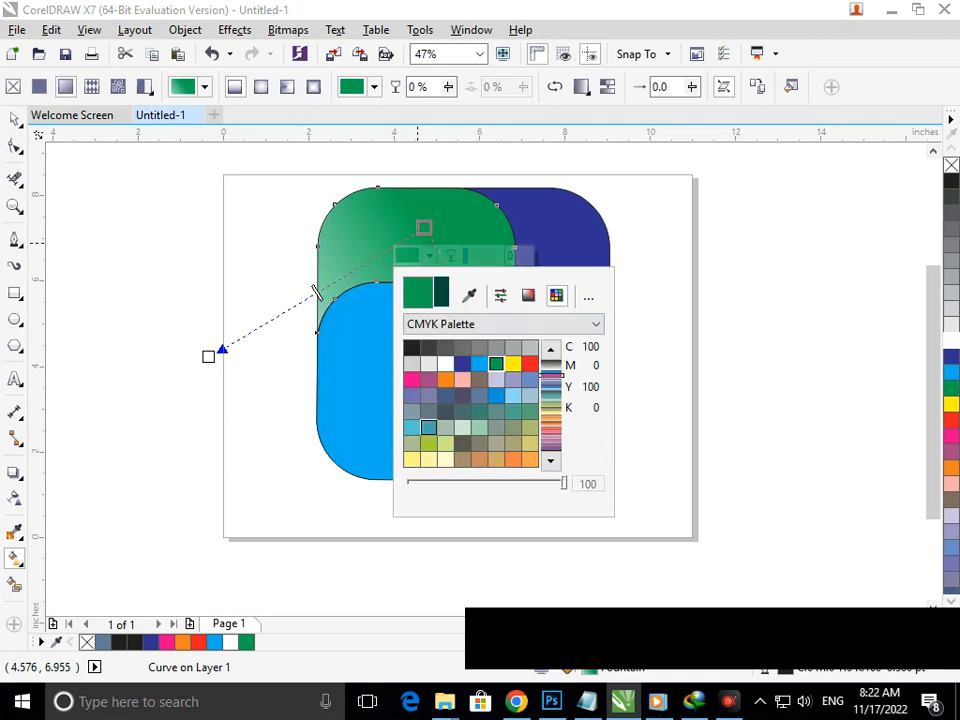
click(428, 427)
click(496, 427)
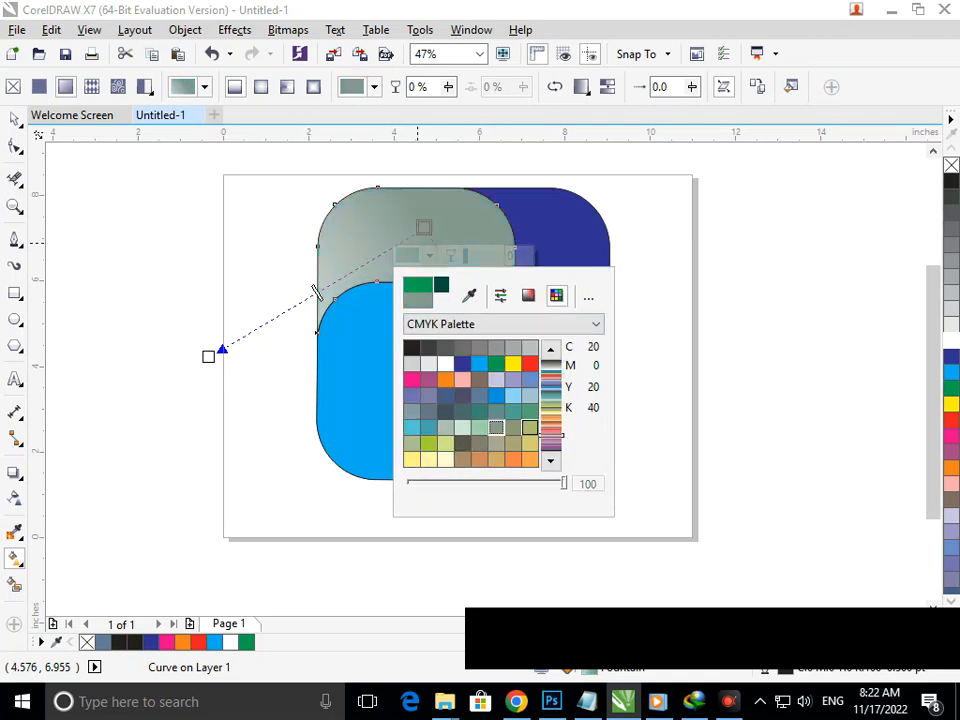
click(530, 427)
click(530, 411)
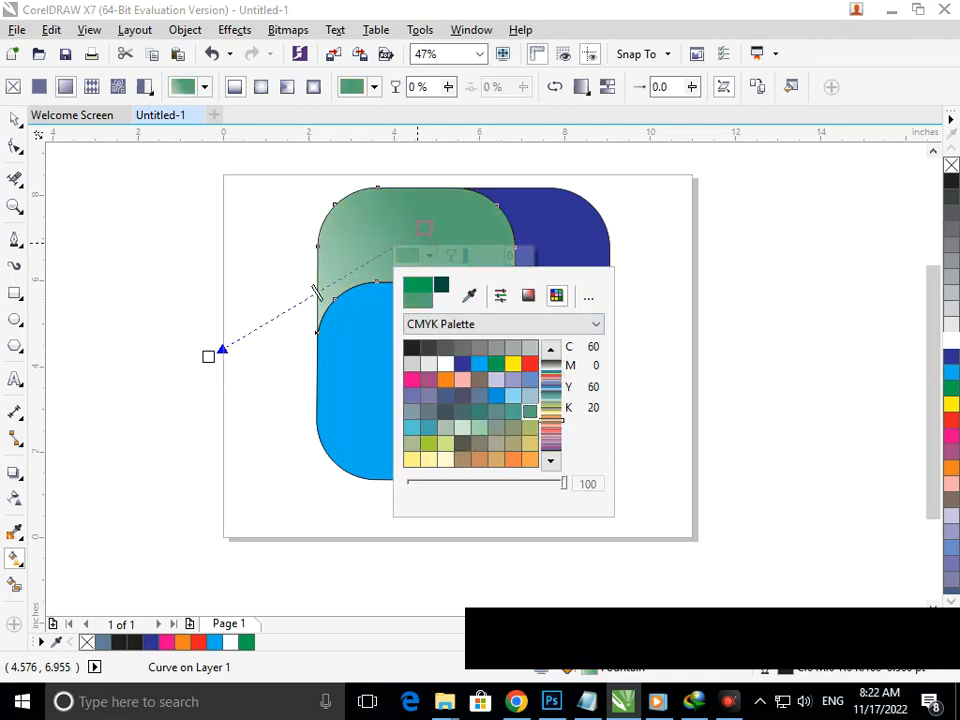
Step: Apply a light-blue-to-white linear fountain fill to the left band, running from its upper-left corner to beyond its lower-right end
click(14, 119)
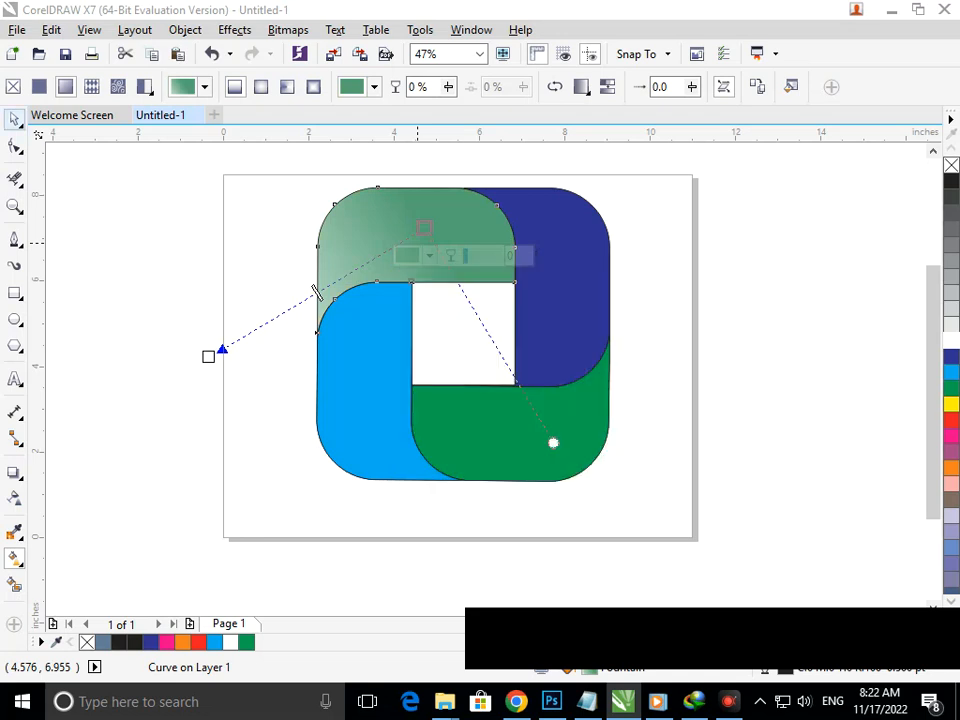
click(316, 333)
click(16, 558)
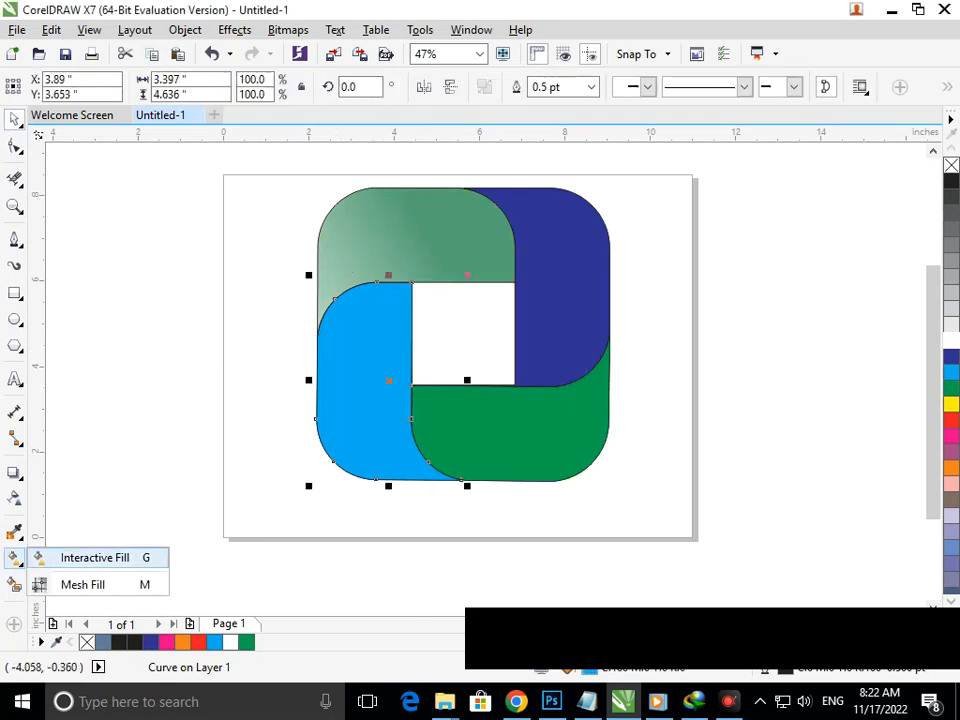
click(60, 557)
drag(335, 299, 483, 551)
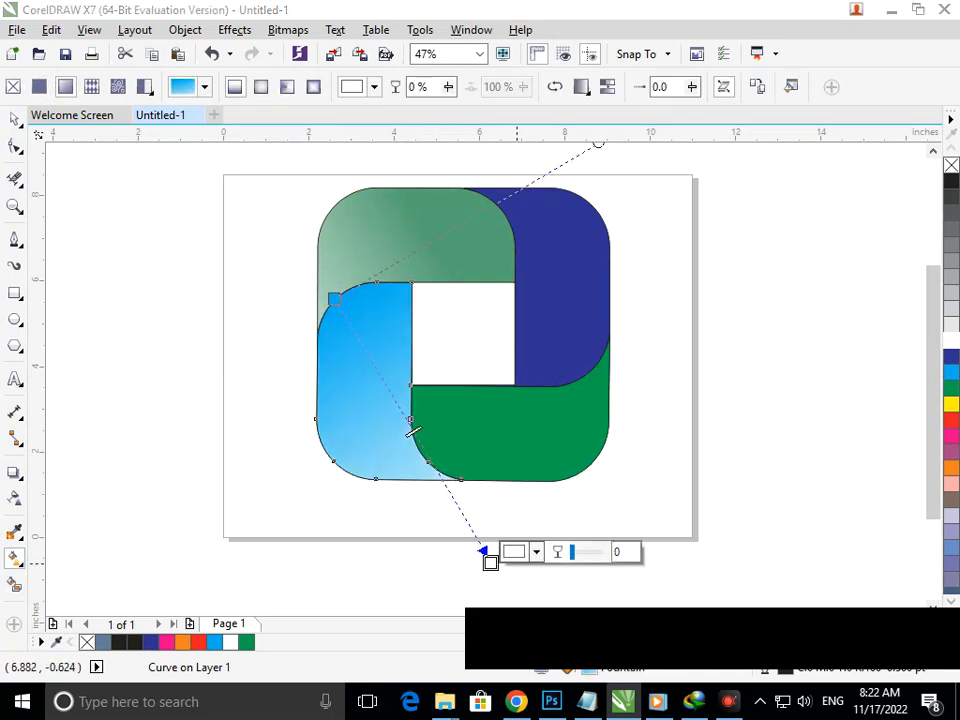
Step: Set the end color of the left band's gradient to bright green (#0FFF63)
click(536, 552)
click(612, 401)
click(633, 458)
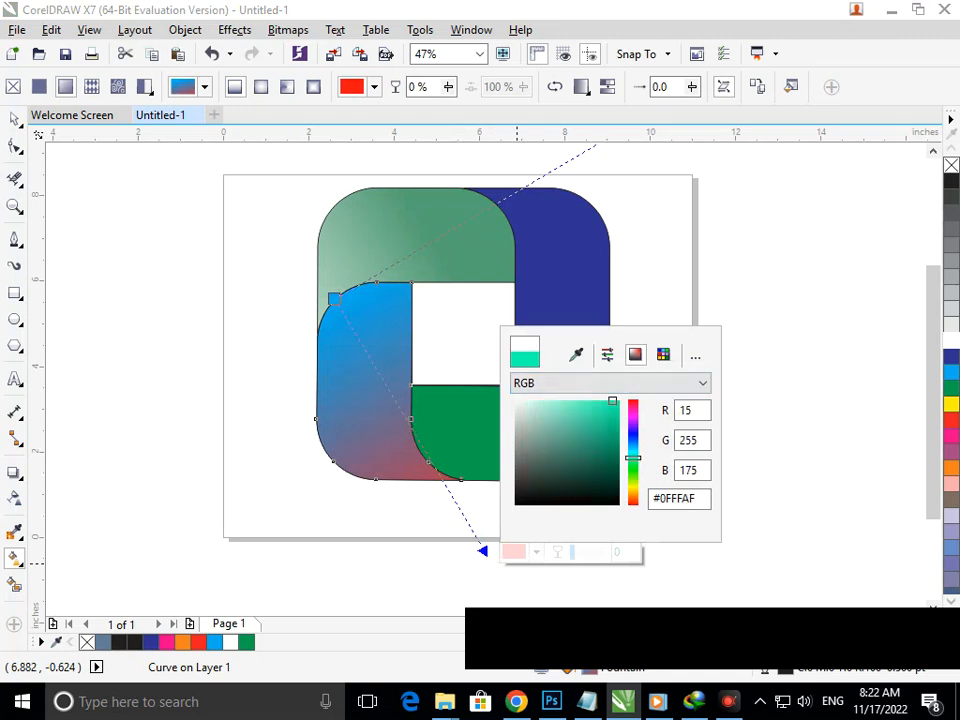
click(633, 448)
click(633, 463)
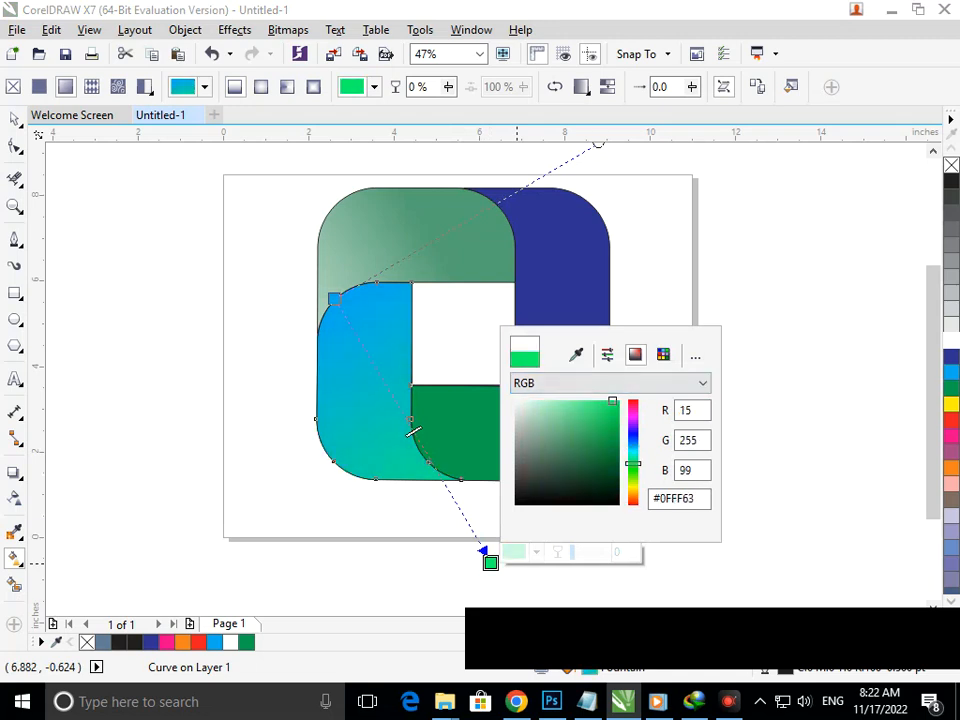
Step: Apply a green-to-orange (#FF7700) linear fountain fill to the bottom band, running from its upper-left corner to beyond its right edge
click(422, 398)
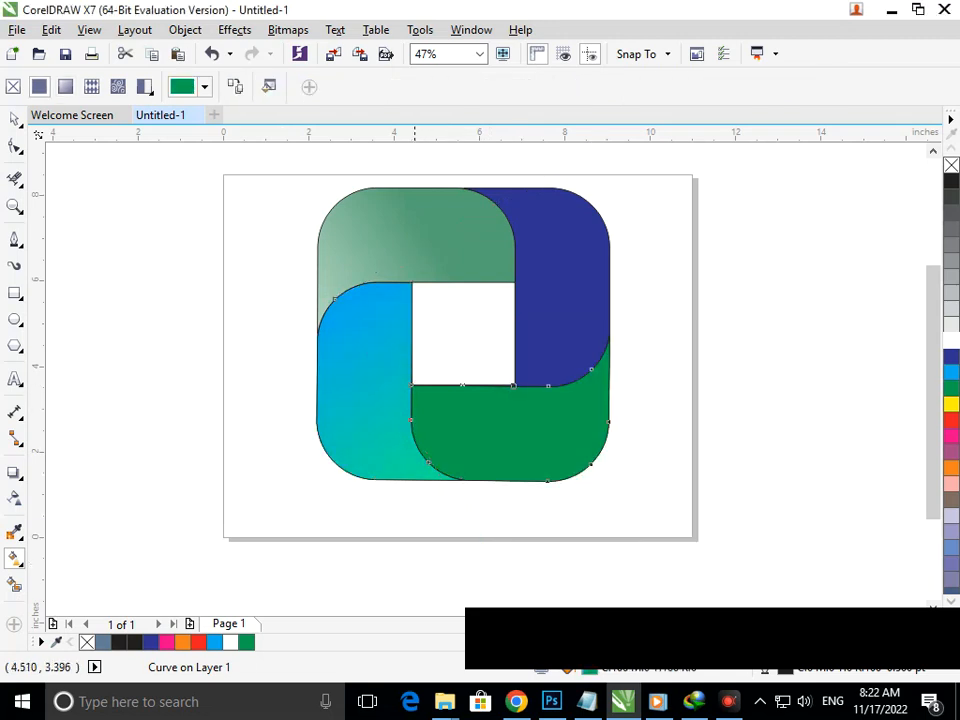
drag(410, 385, 671, 434)
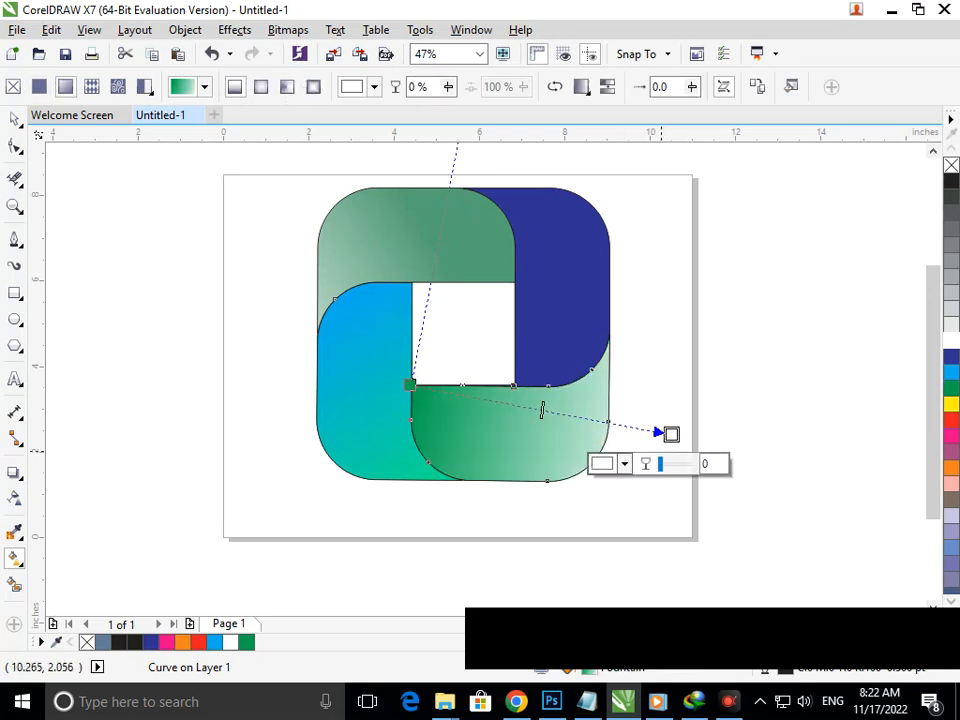
click(624, 463)
drag(721, 414, 721, 408)
click(706, 314)
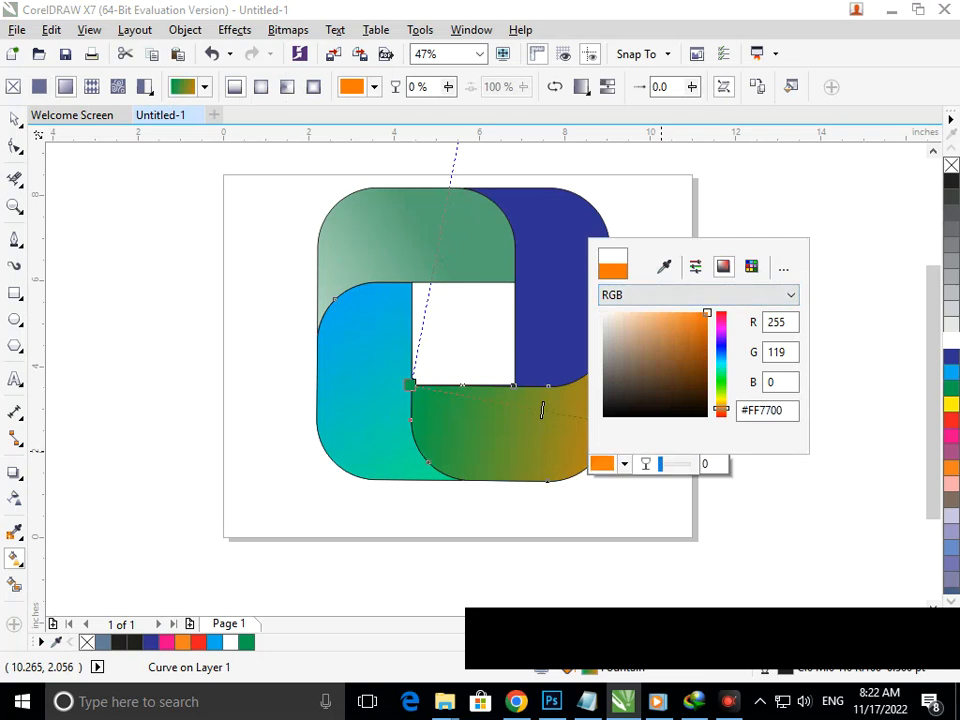
Step: Change the bottom band's gradient to start in blue and end in red (#FF0000)
click(410, 384)
click(363, 413)
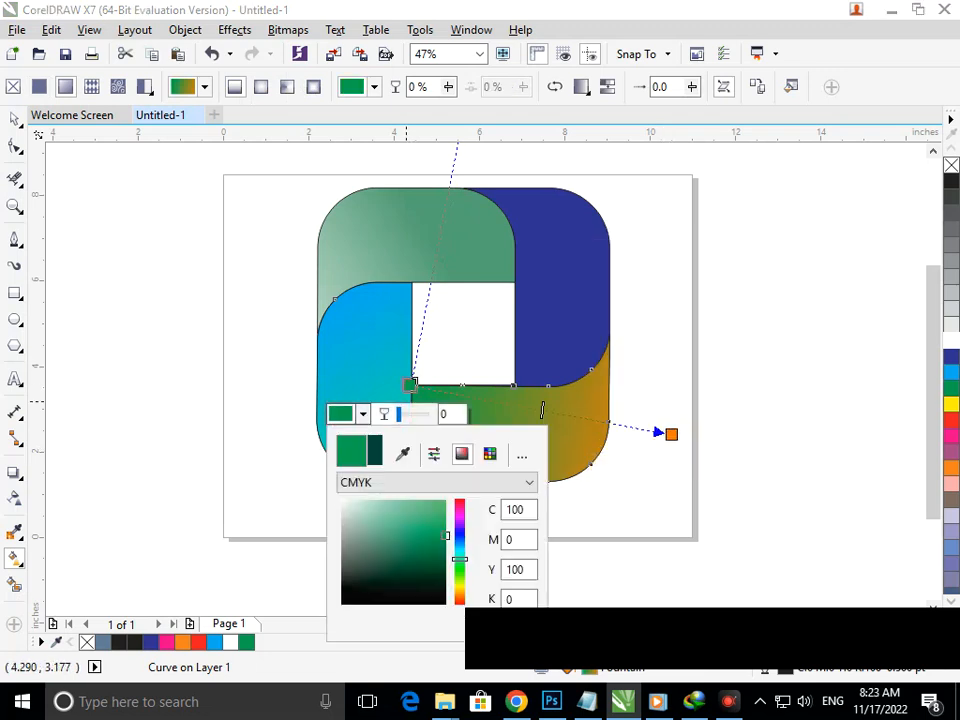
drag(459, 559, 440, 503)
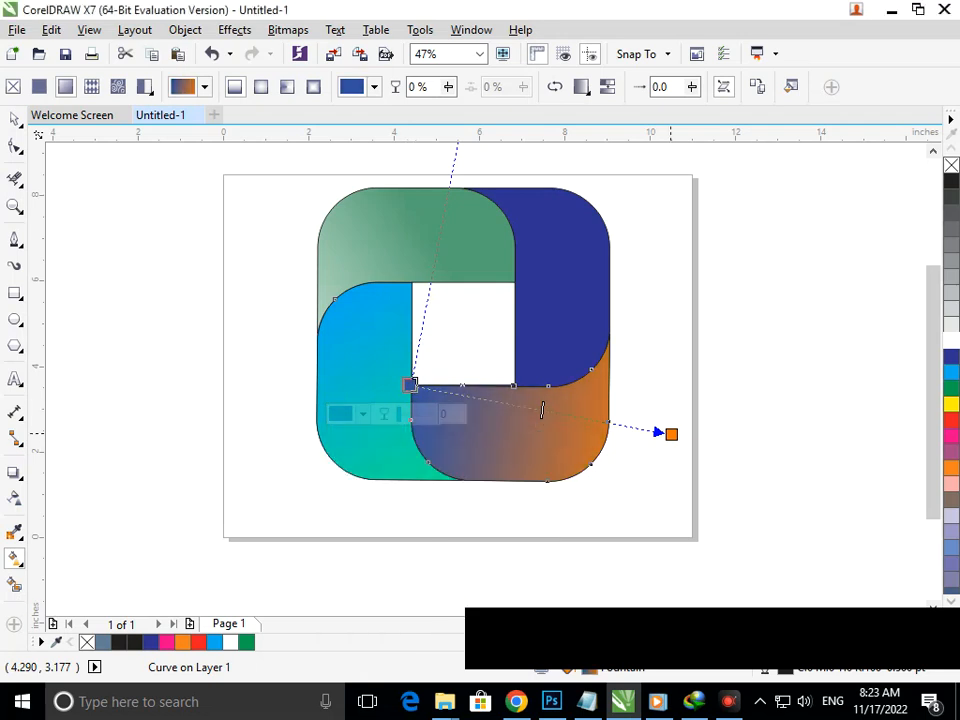
click(671, 433)
click(624, 463)
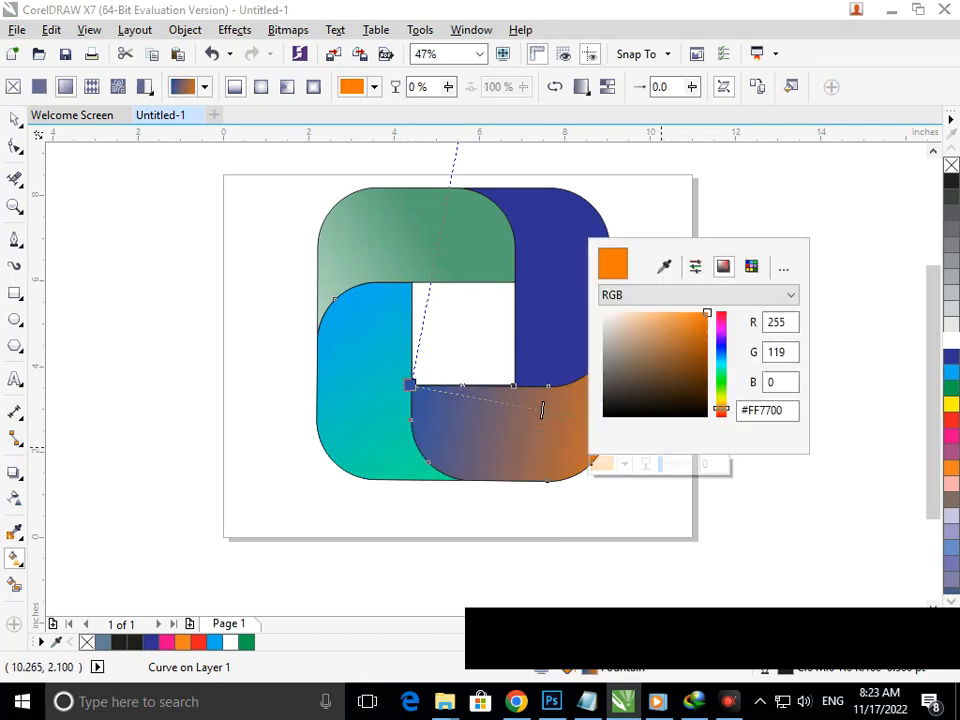
drag(721, 409, 721, 416)
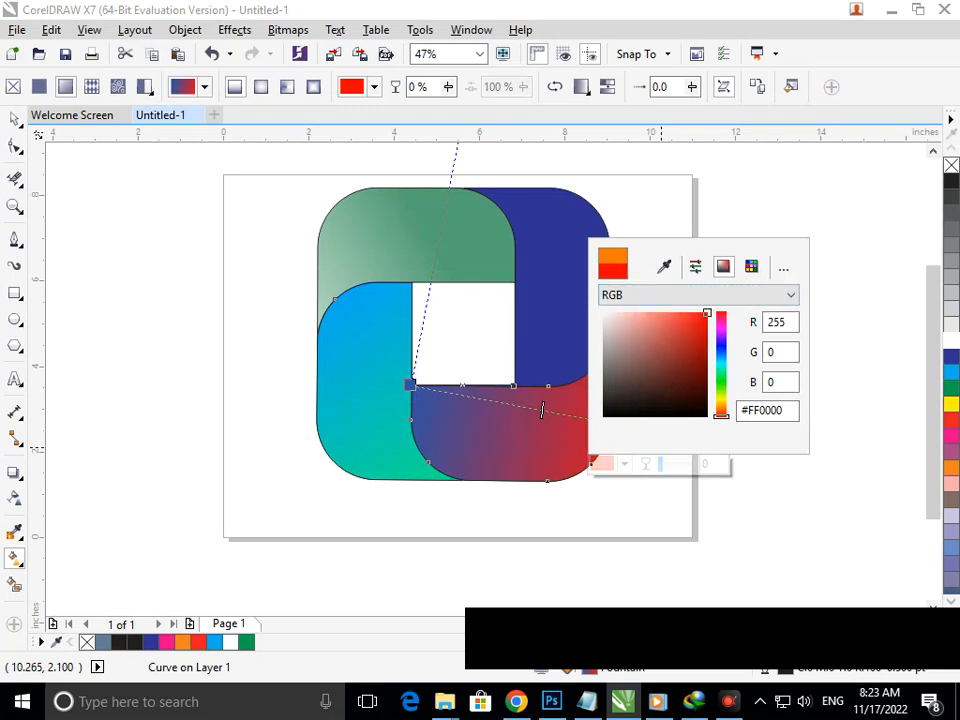
click(624, 463)
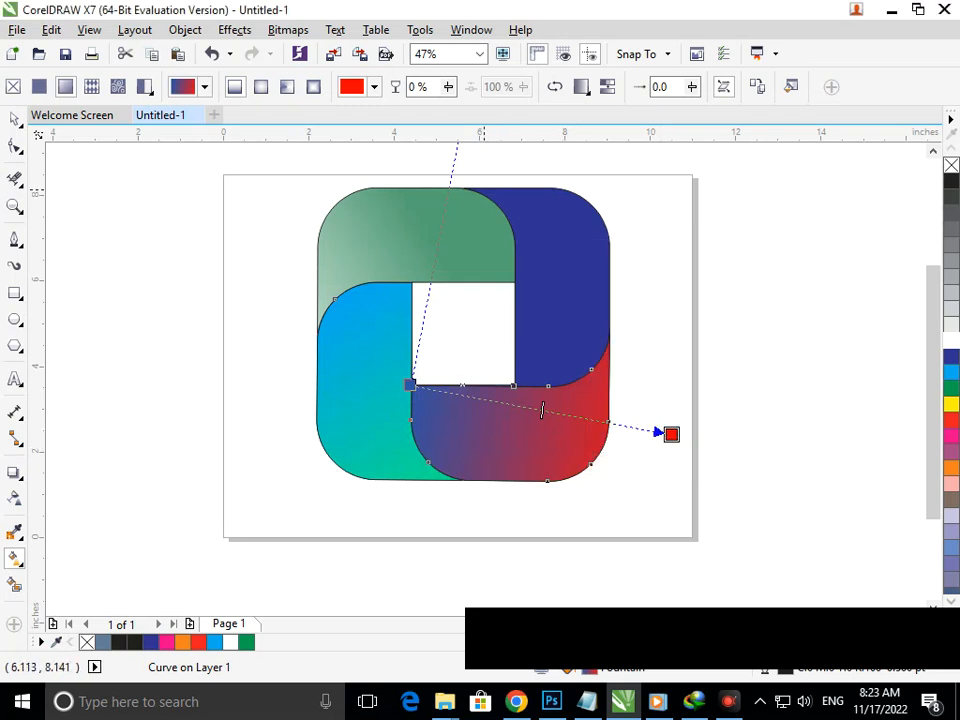
Step: Apply a dark-blue-to-white linear fountain fill to the right band, running from its upper edge to its lower-right corner
drag(479, 190, 602, 360)
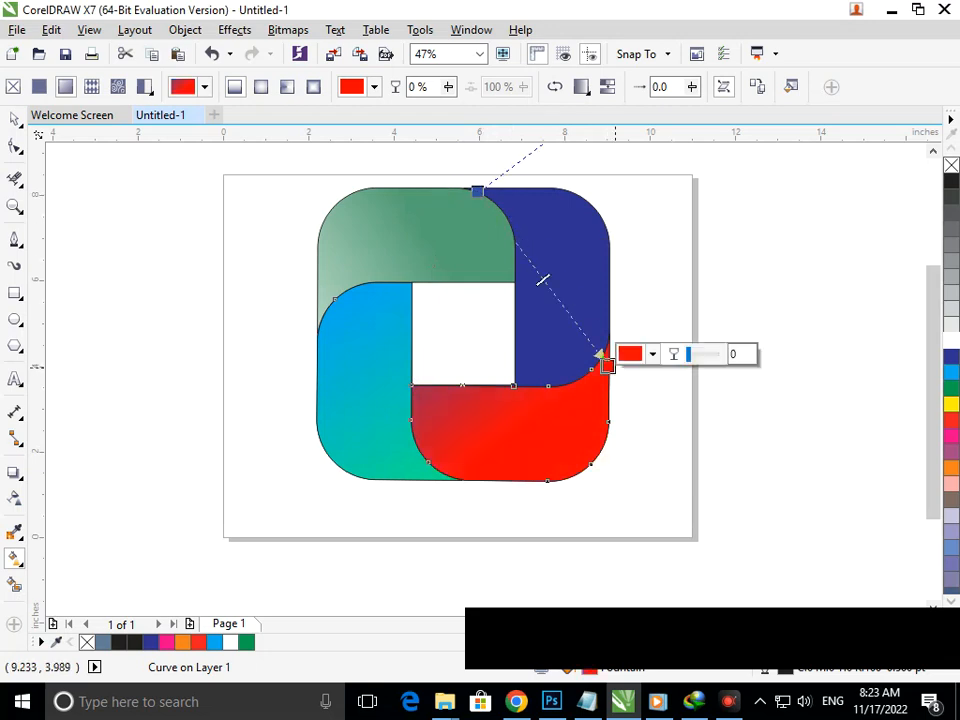
key(ctrl+z)
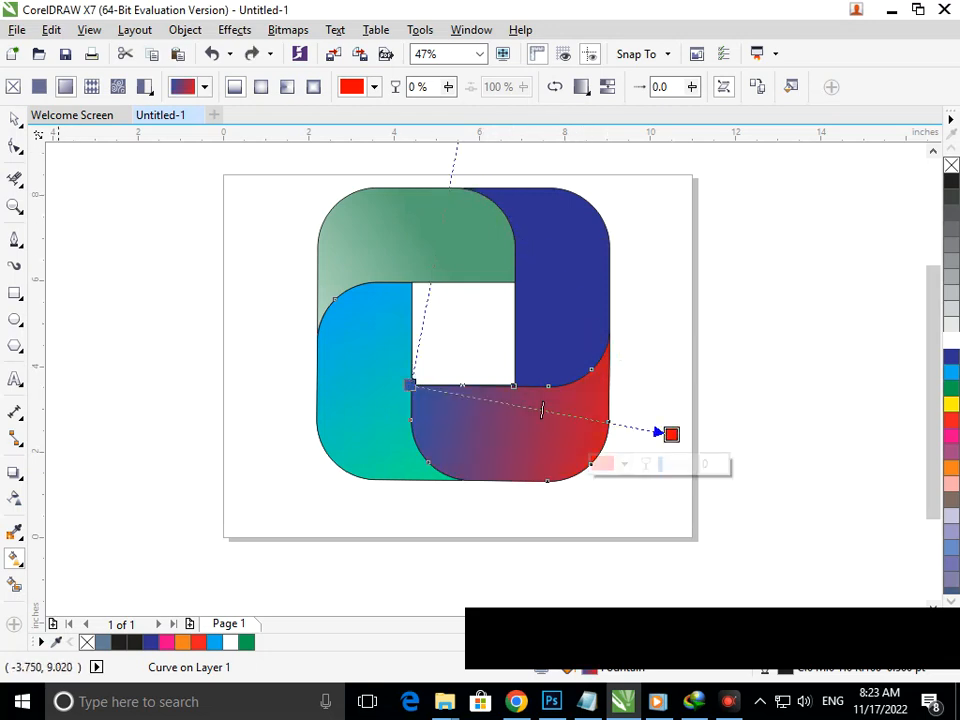
click(14, 119)
key(Escape)
drag(582, 300, 627, 270)
key(ctrl+z)
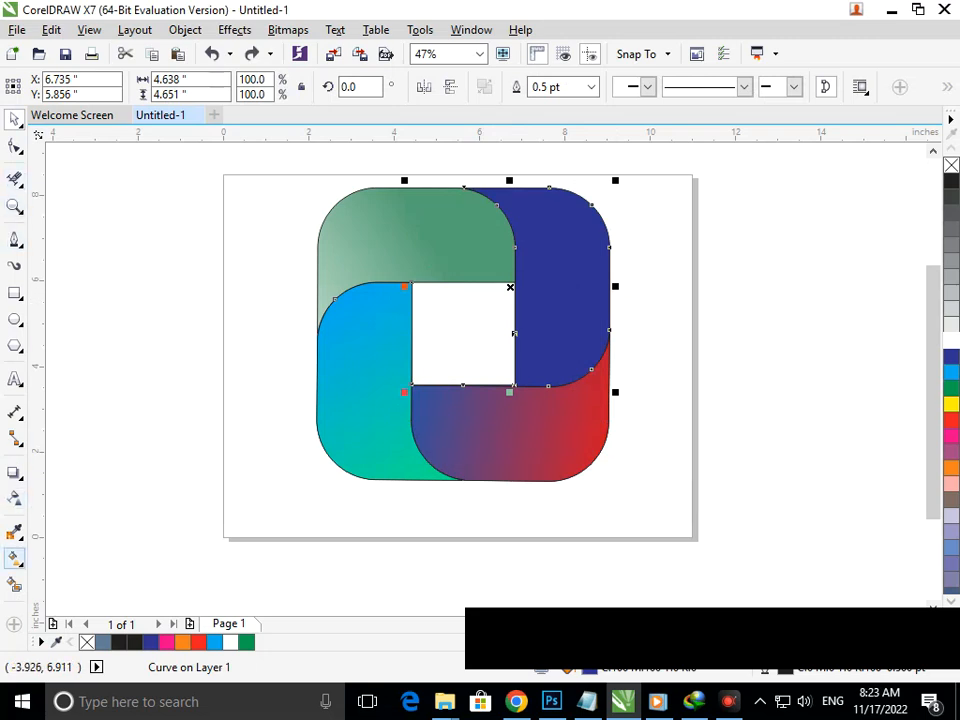
click(17, 561)
click(88, 557)
drag(514, 190, 590, 366)
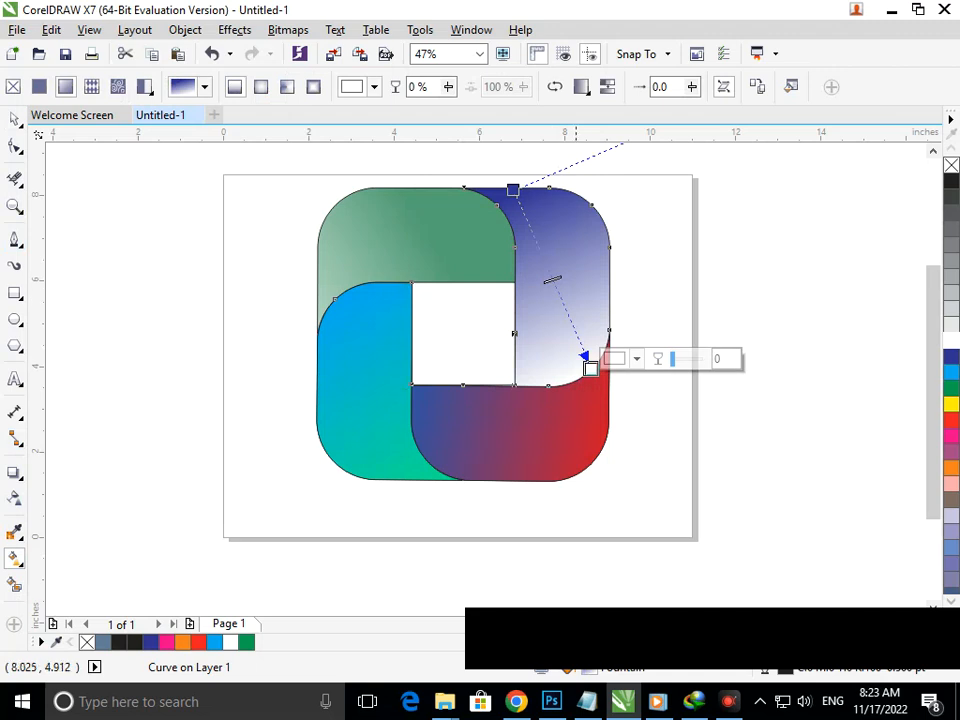
Step: Try bright green (#12FF0A) as the right band's gradient end color and replace it with PANTONE solid coated magenta (C20 M97 Y0 K0)
click(636, 358)
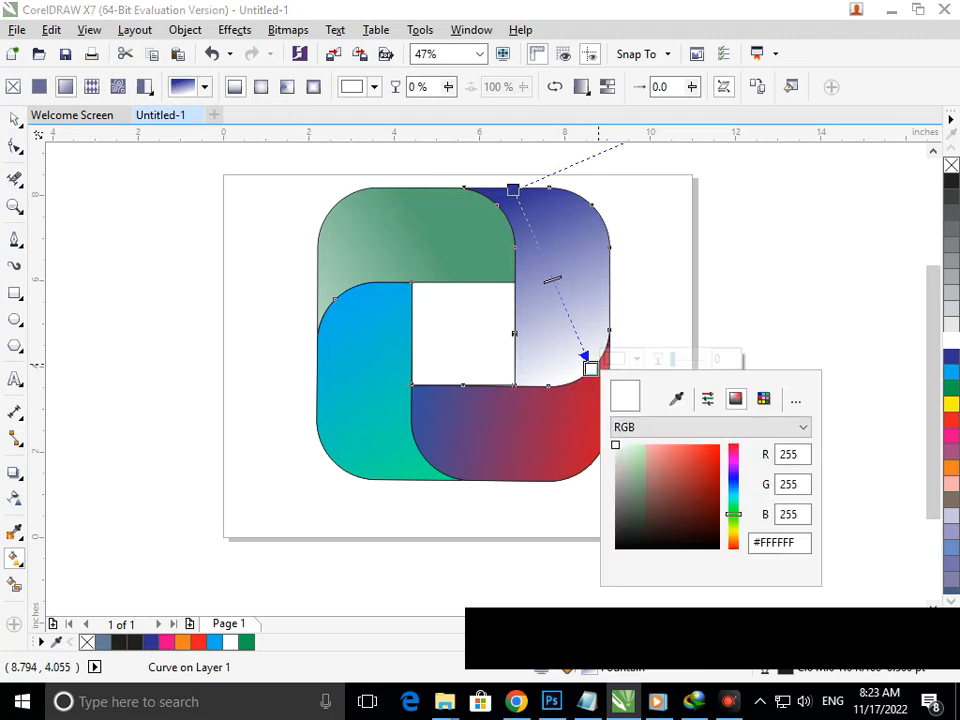
click(733, 514)
click(715, 445)
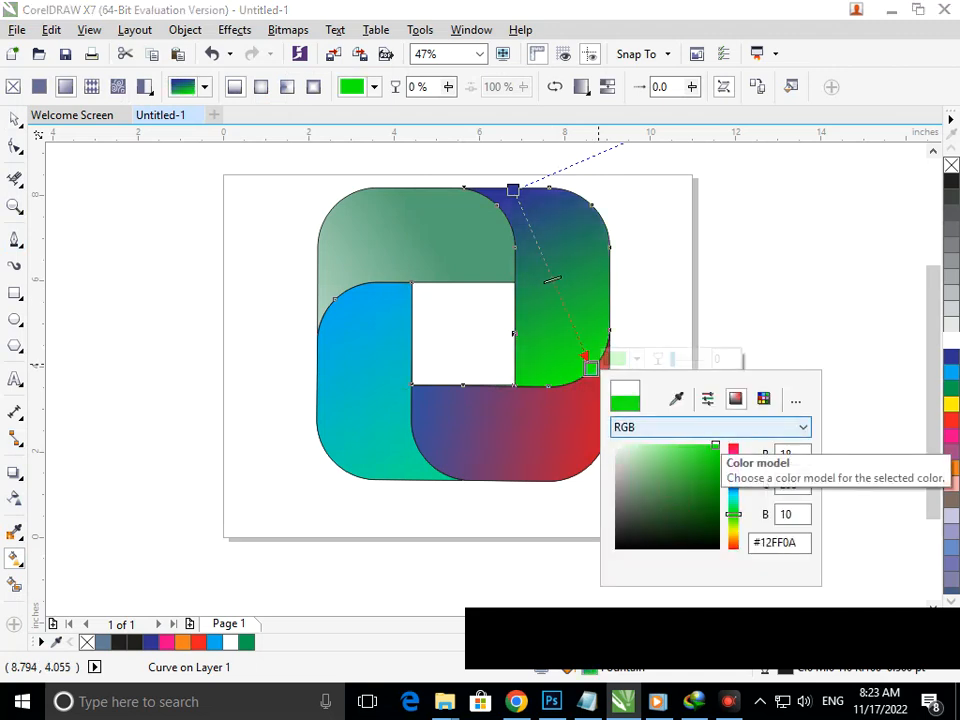
click(763, 398)
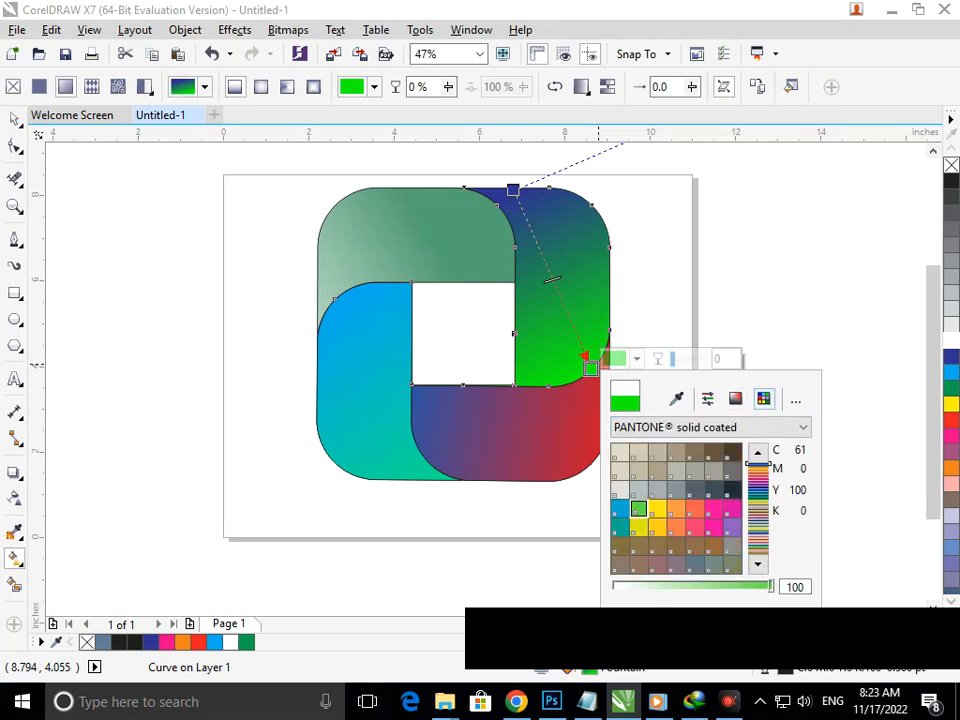
click(732, 508)
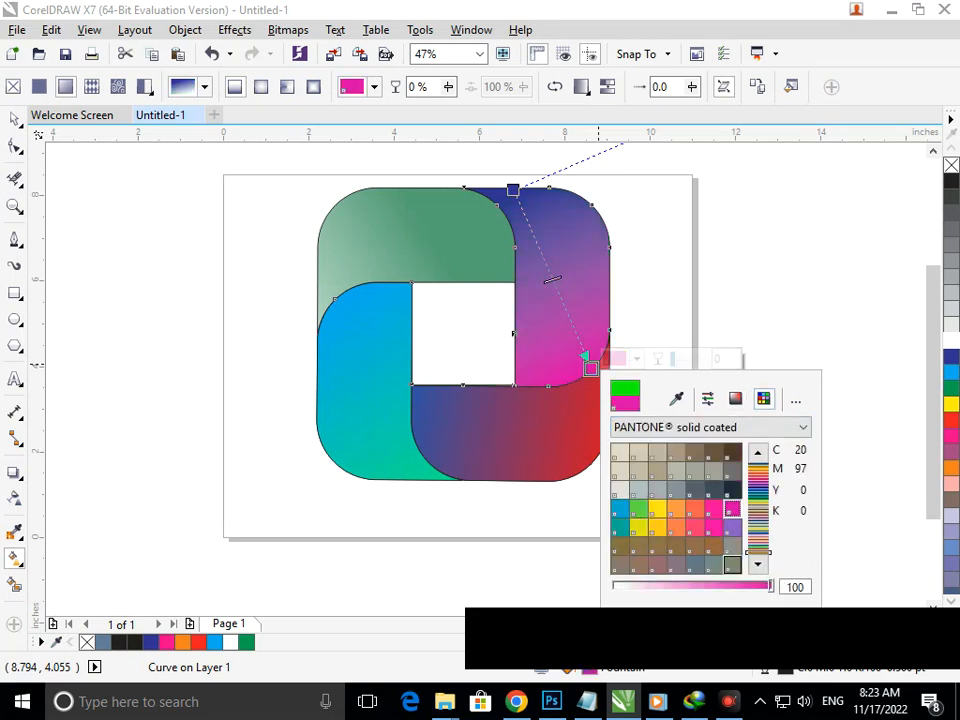
Step: Try several other PANTONE solid coated swatches as the right band's gradient end color, finishing with amber (C0 M21 Y100 K0)
click(732, 564)
click(732, 546)
click(714, 452)
click(732, 452)
click(676, 452)
click(657, 527)
Step: Try several crimson and red PANTONE shades for the right band's gradient end and set it to dark green (C98 M35 Y79 K27)
click(758, 534)
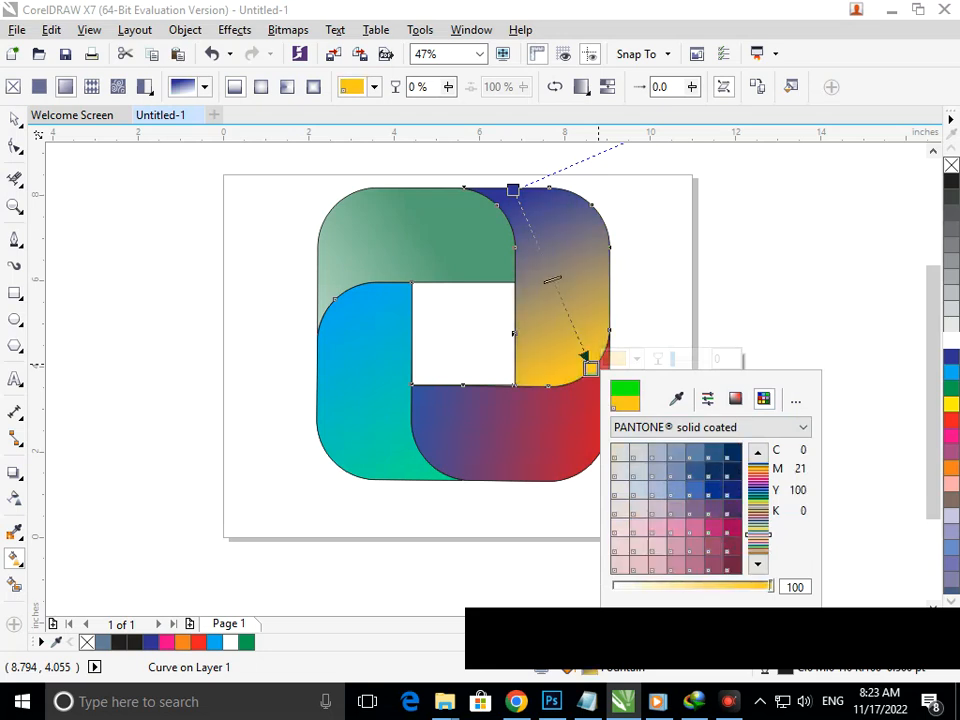
click(732, 527)
click(713, 489)
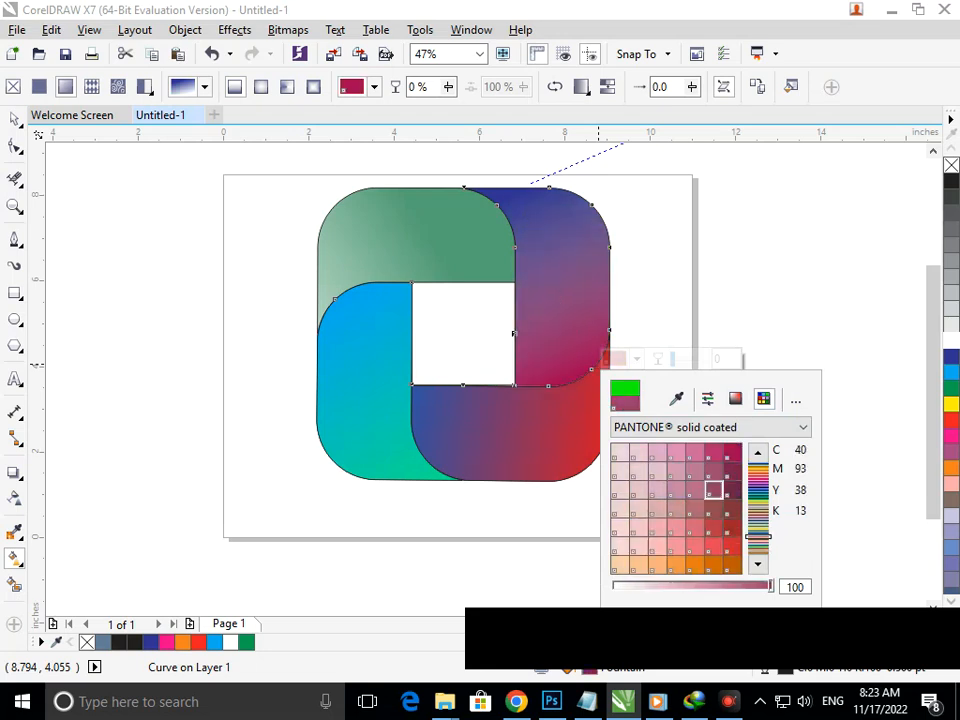
click(732, 564)
click(714, 545)
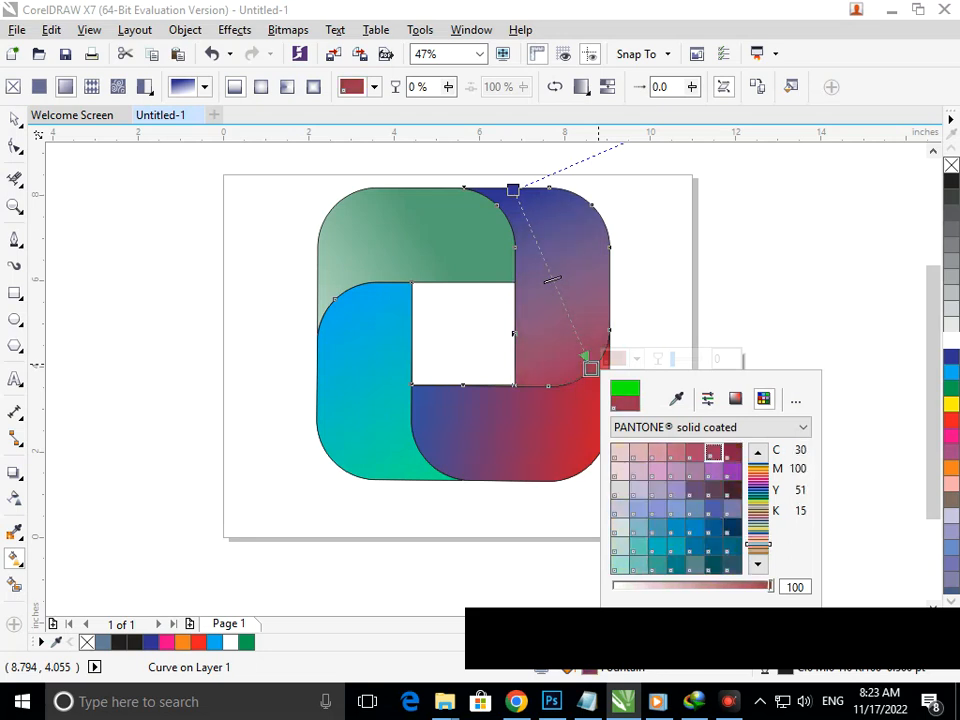
click(758, 534)
click(732, 490)
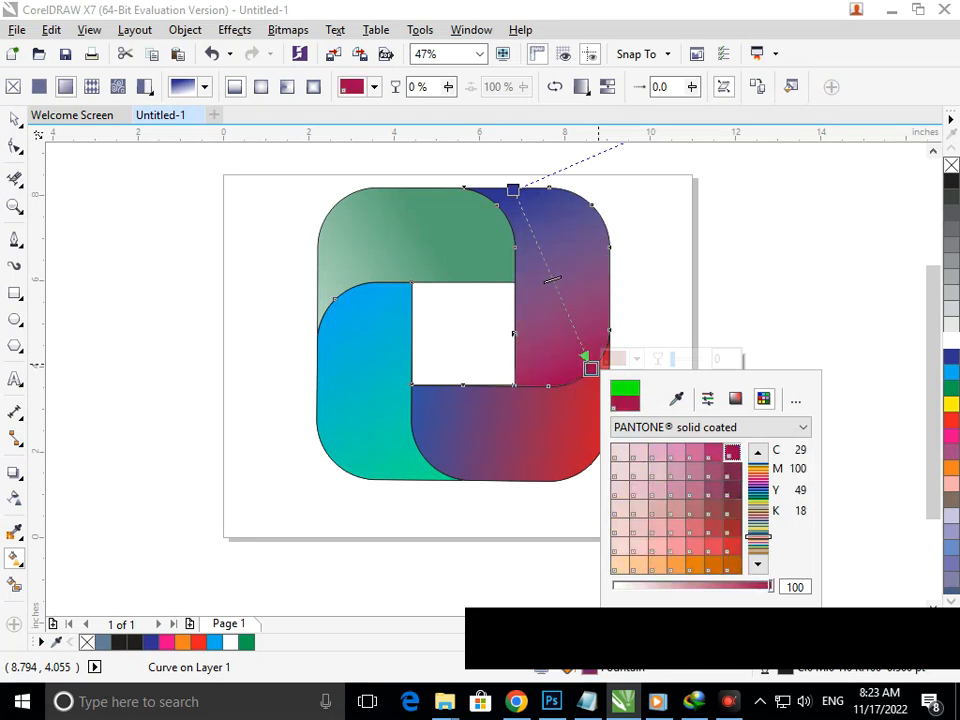
click(758, 492)
click(714, 508)
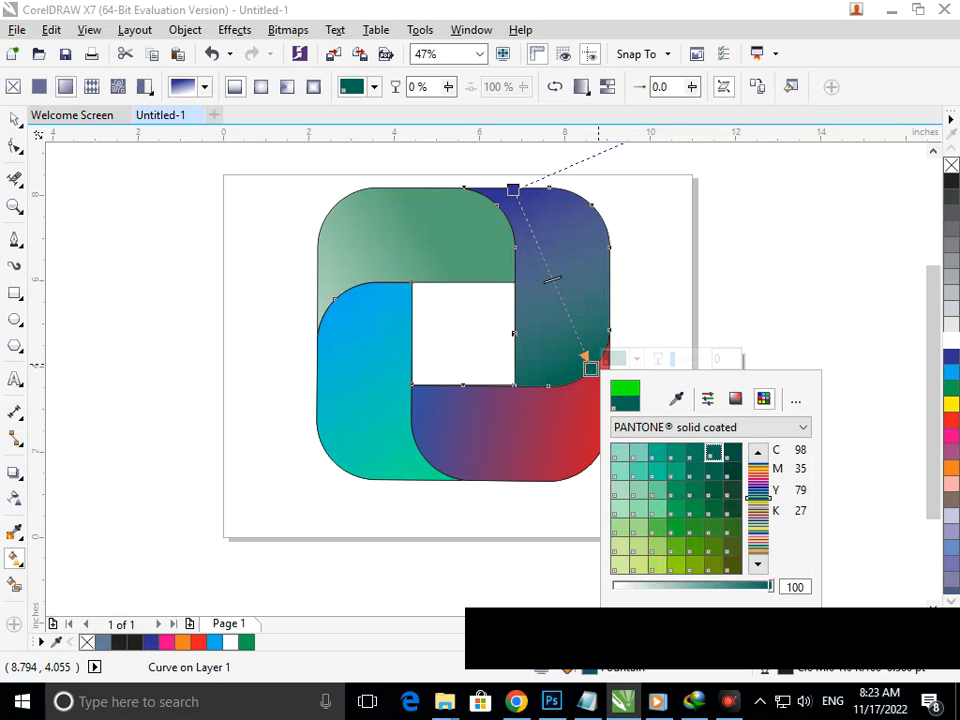
Step: Try several brown PANTONE solid coated swatches as the right band's gradient end color, finishing with reddish brown (C33 M93 Y100 K47)
click(758, 550)
click(732, 452)
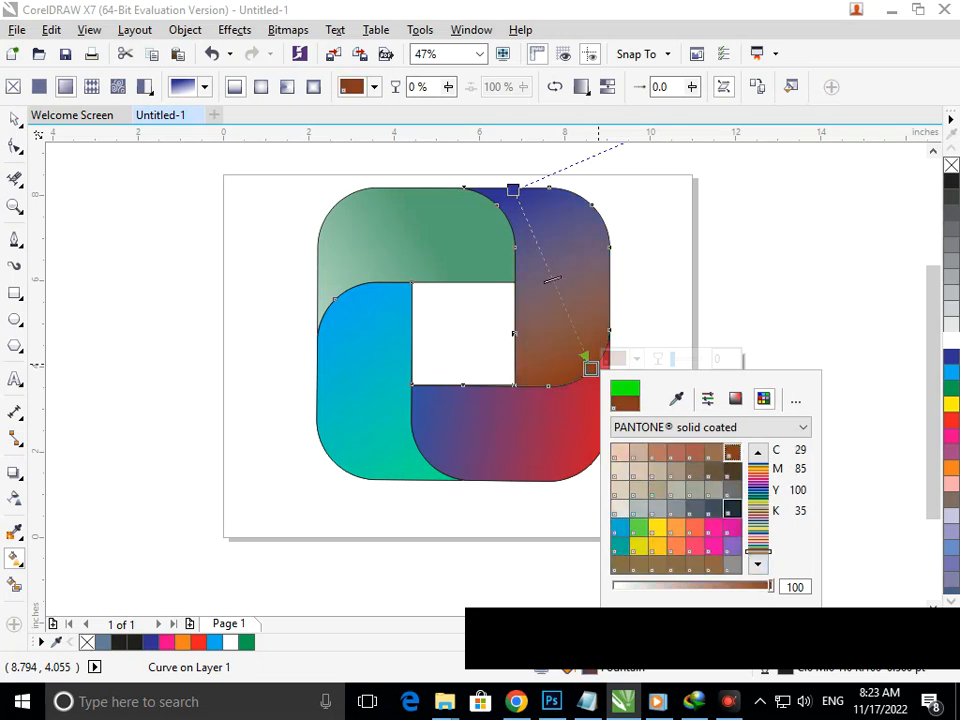
click(732, 470)
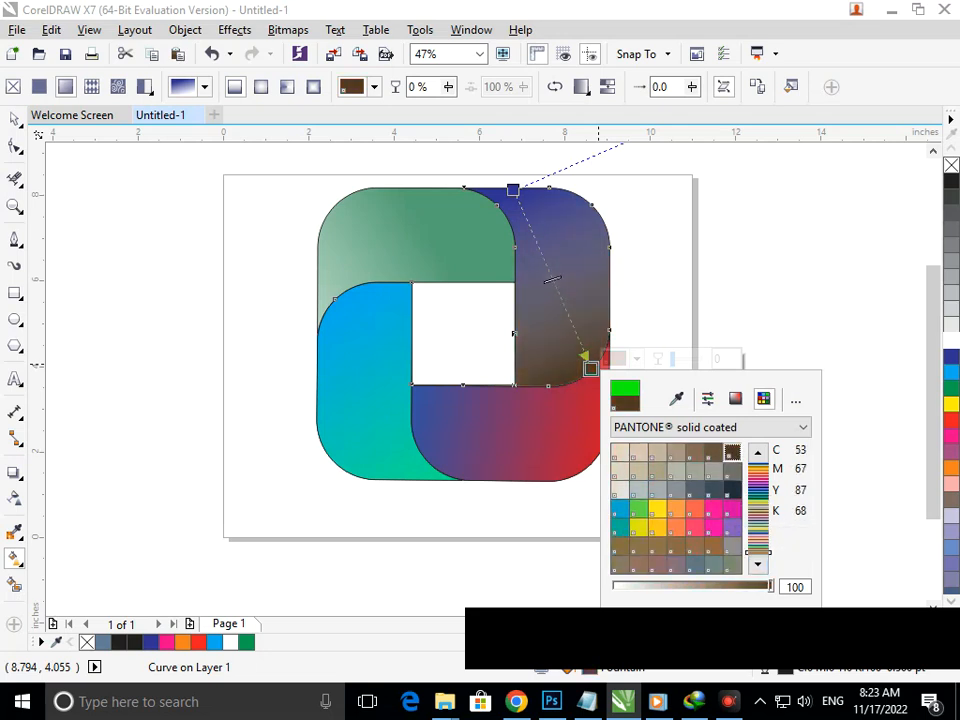
click(758, 472)
click(732, 470)
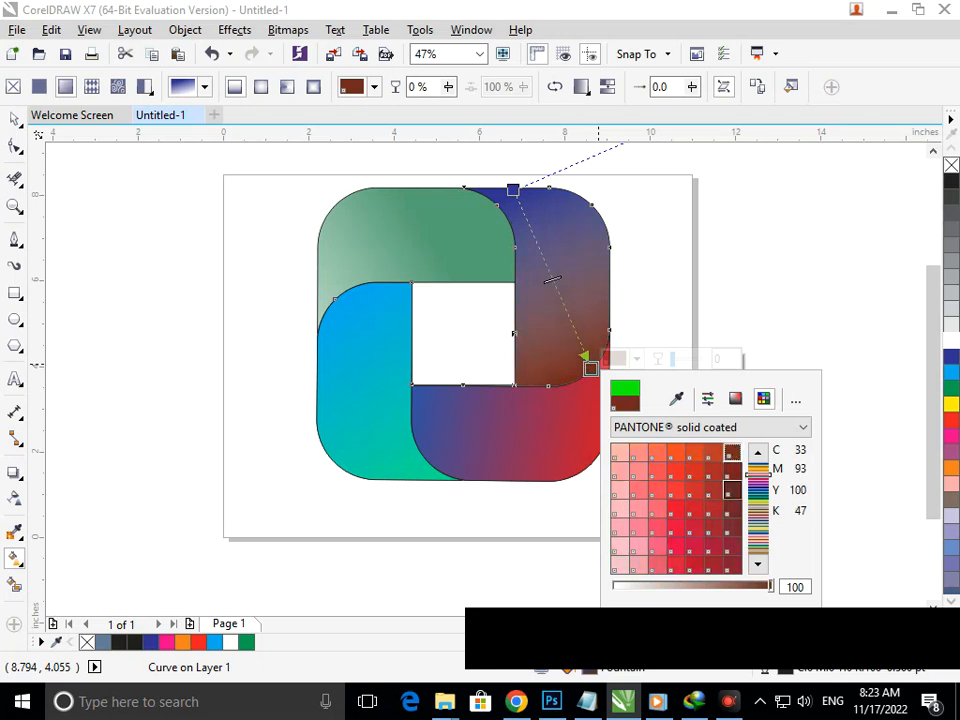
Step: Try dark red, dark blue and dark olive PANTONE swatches for the right band's gradient end and set it to golden ochre
click(732, 546)
click(758, 542)
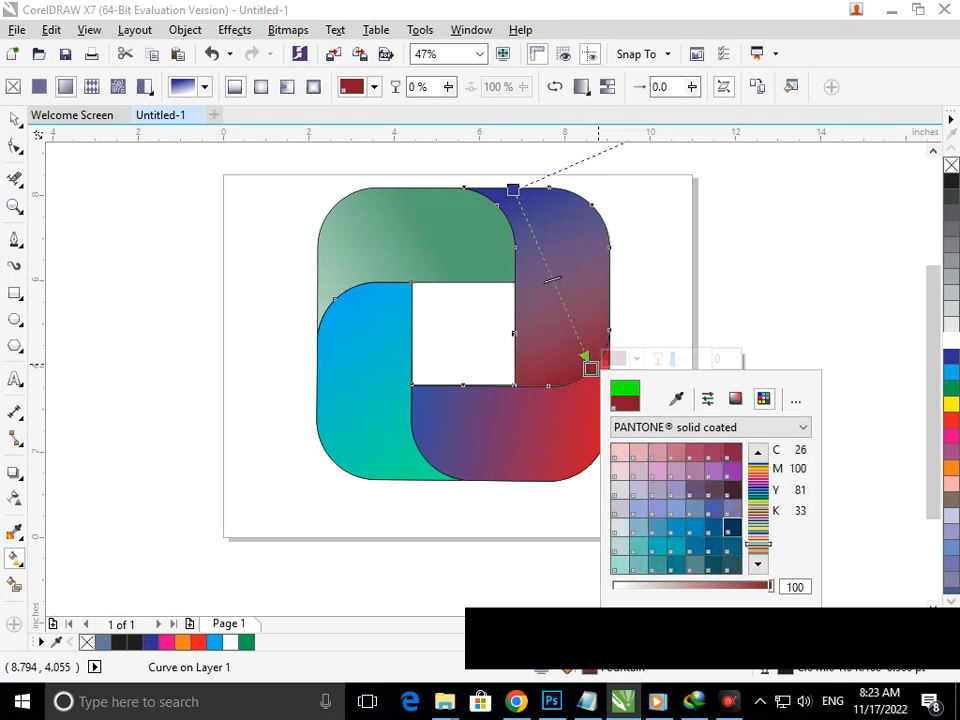
click(732, 526)
click(732, 546)
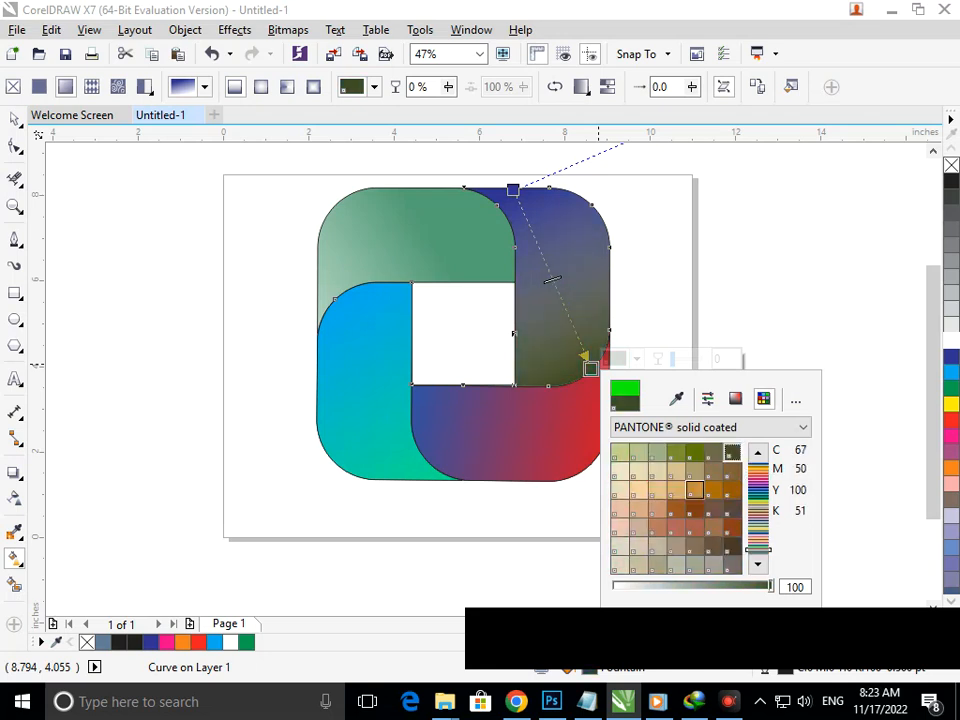
click(694, 490)
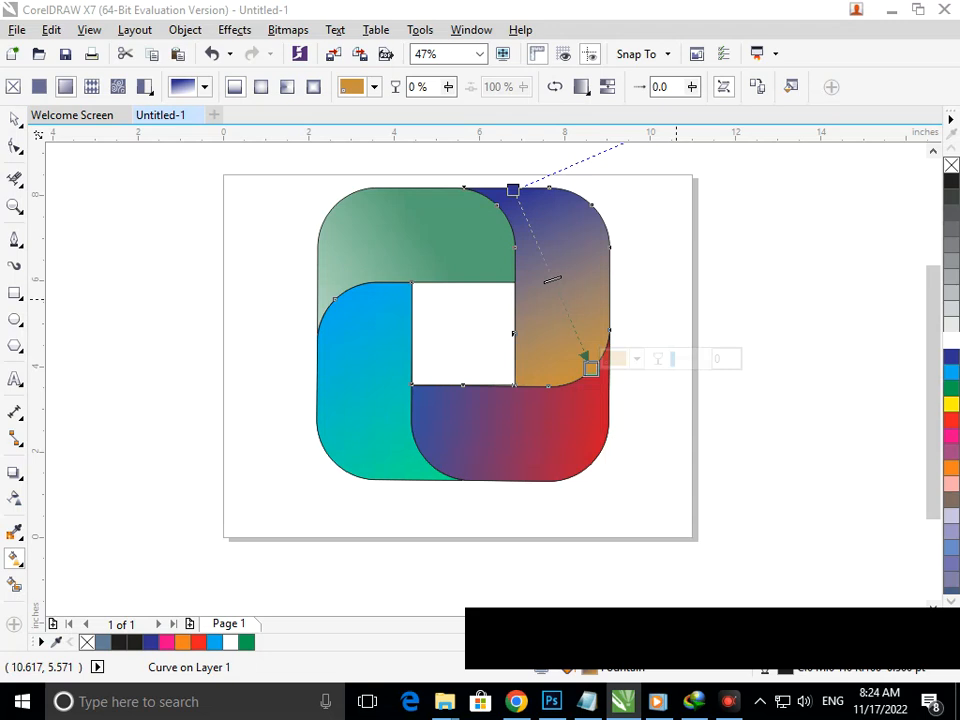
Step: Reverse the right band's fountain fill so it runs from golden ochre at the upper edge to dark blue at the lower end
click(14, 119)
click(90, 220)
click(557, 278)
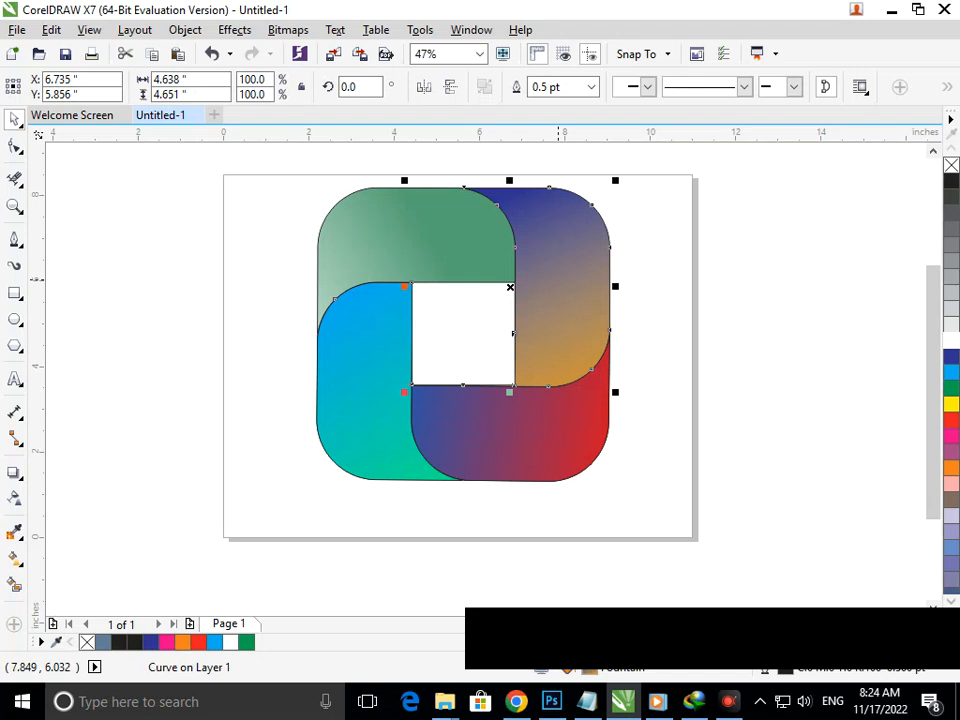
key(F11)
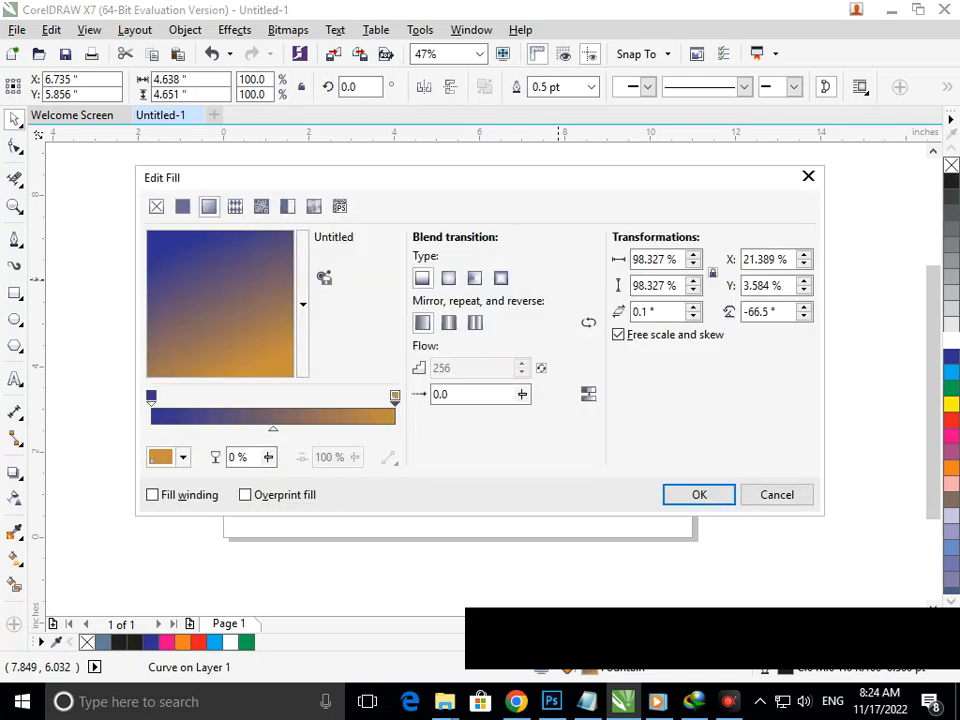
click(588, 322)
click(699, 492)
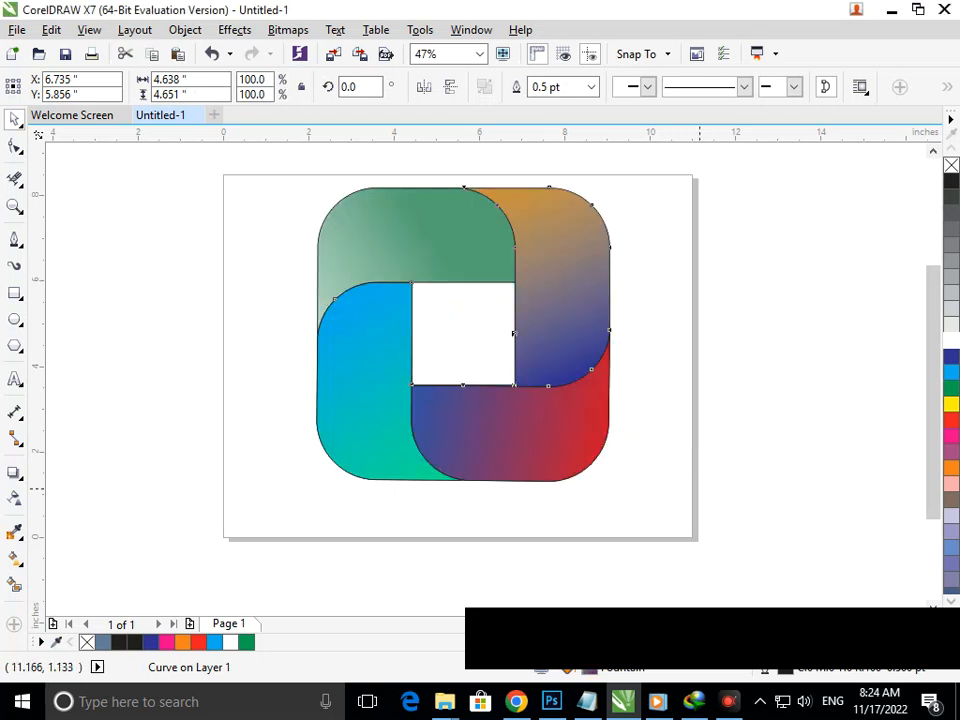
click(612, 506)
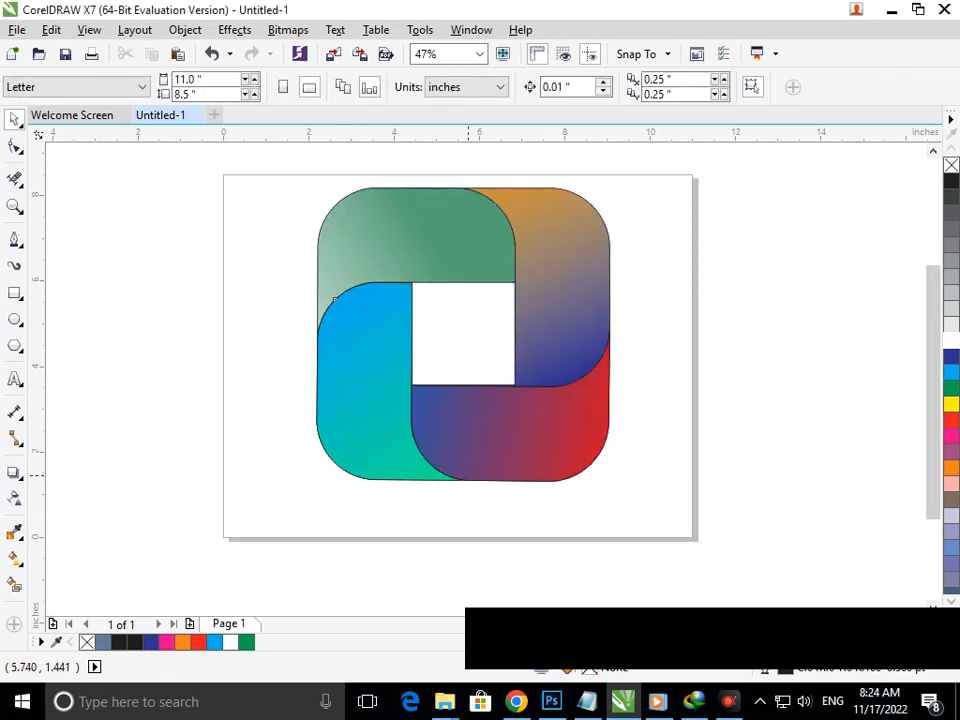
Step: Group all the logo's objects and center the group on the page
drag(258, 175, 692, 566)
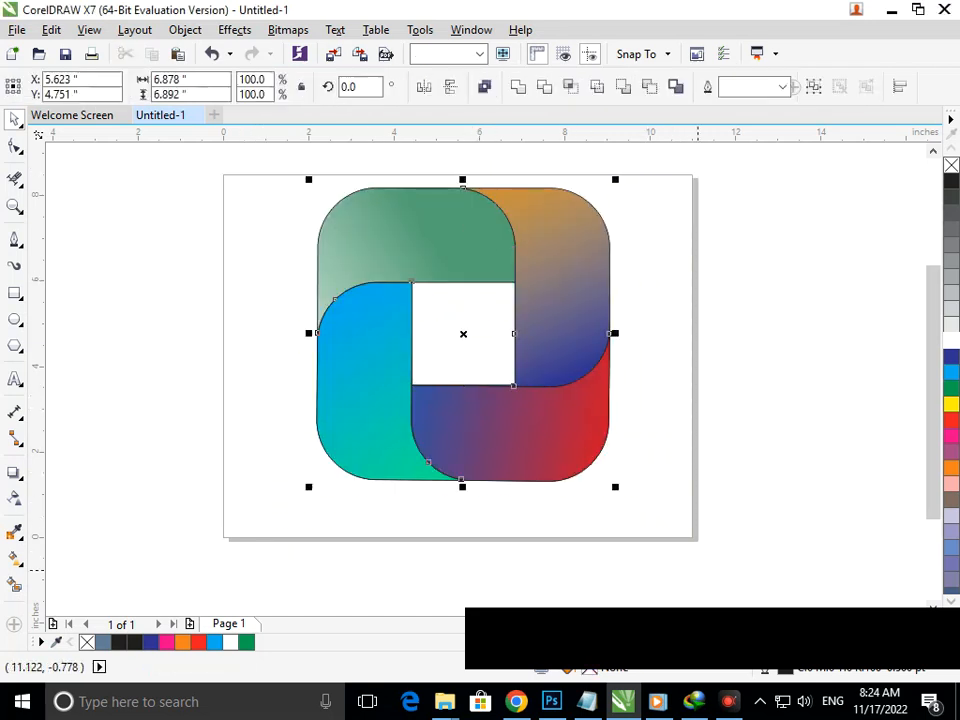
key(ctrl+g)
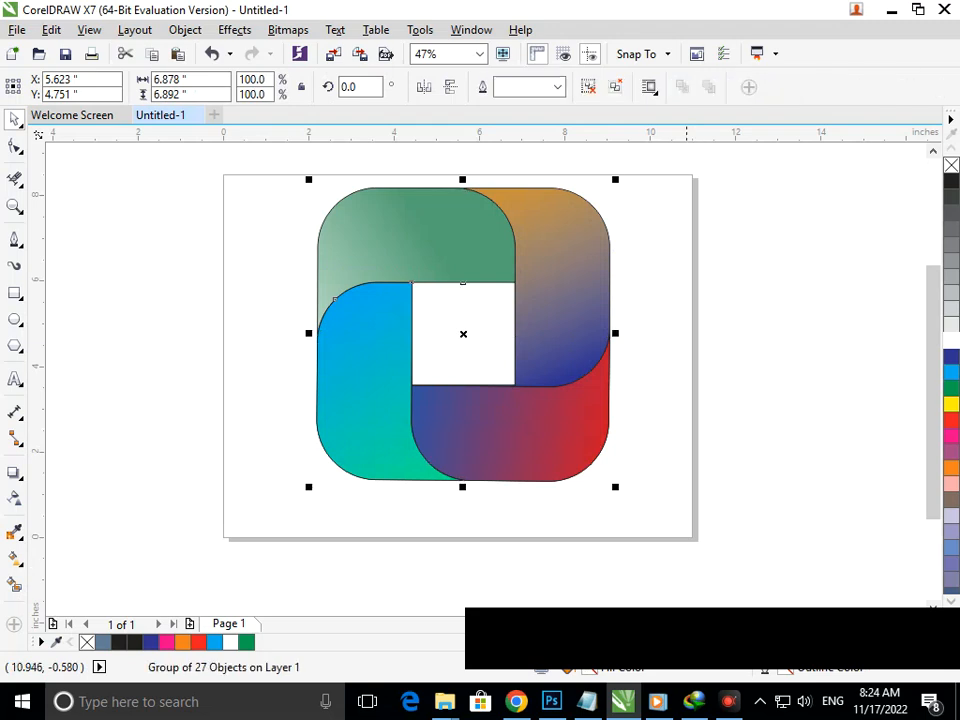
drag(402, 441, 401, 470)
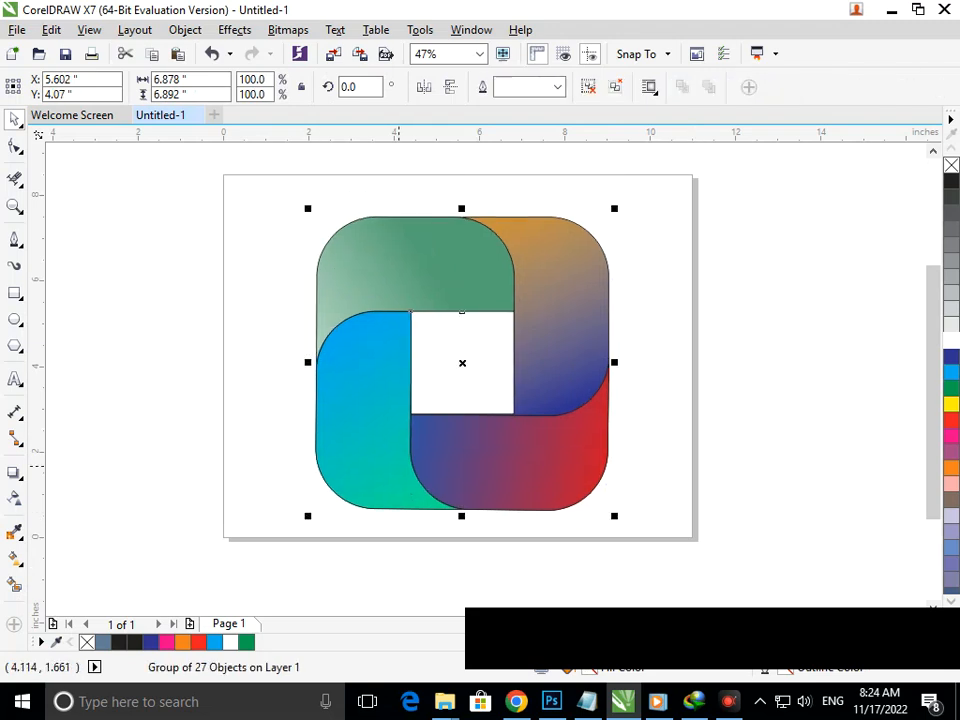
key(p)
click(433, 535)
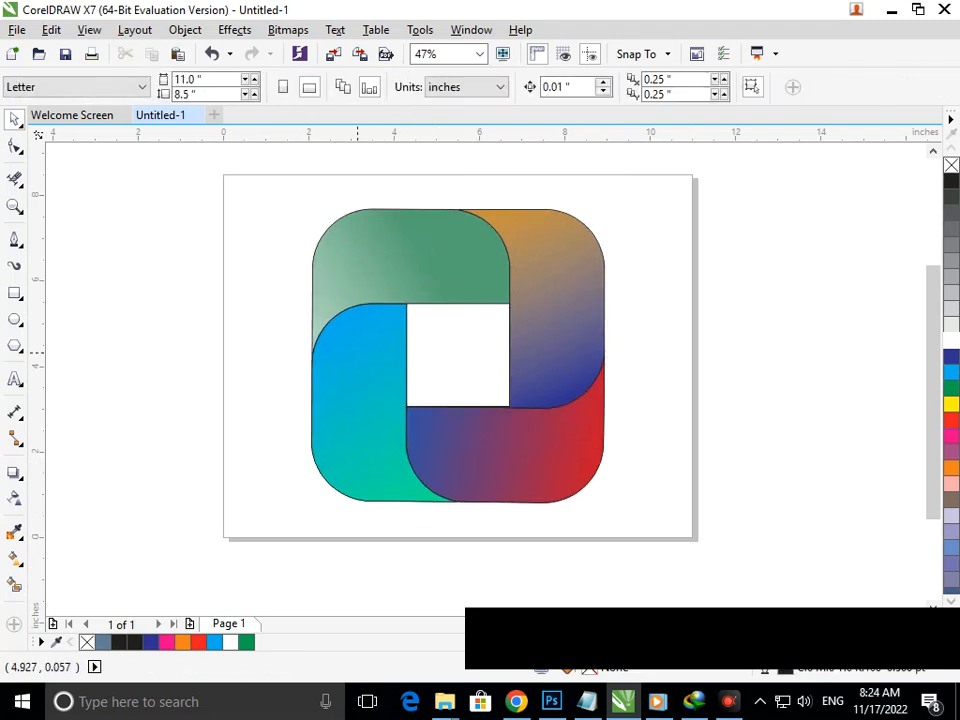
Step: Scale the grouped logo down proportionally about its center to about 5 inches wide
key(F3)
drag(347, 223, 698, 477)
drag(565, 416, 549, 398)
click(547, 477)
drag(360, 237, 610, 443)
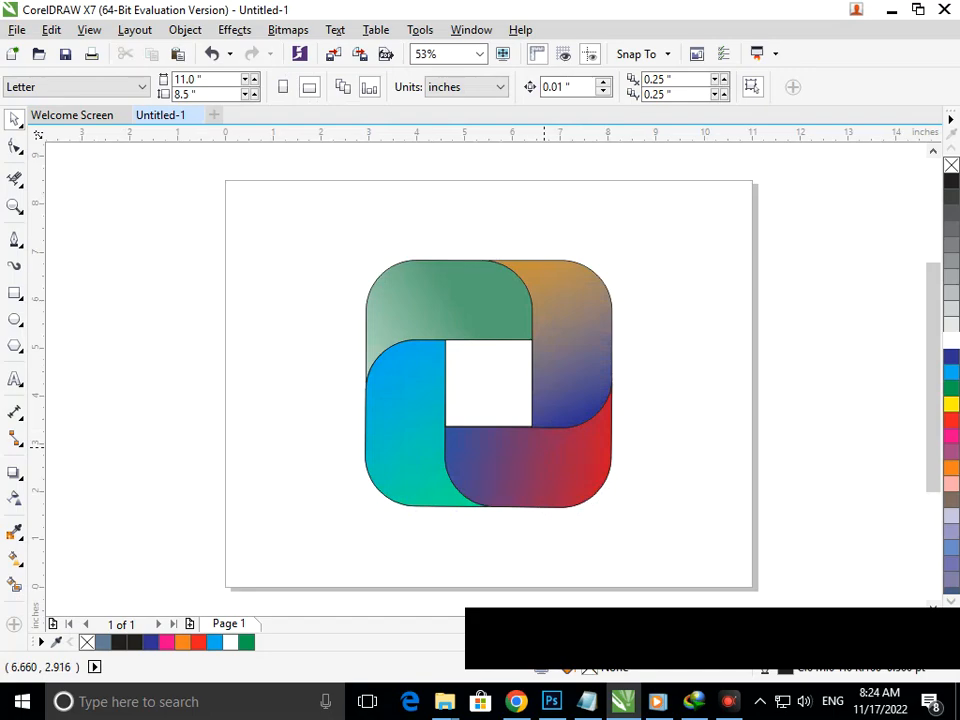